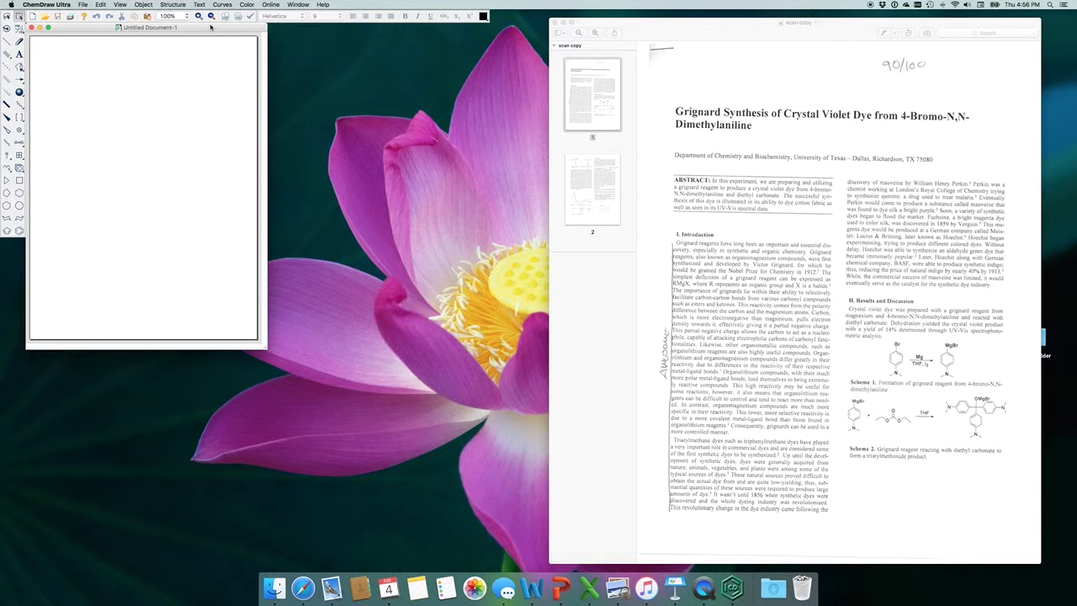
# - Draw 4-bromo-N,N-dimethylaniline on the page: a benzene ring with Br at the top and a dimethylamino group para to it
pyautogui.click(19, 230)
pyautogui.click(85, 189)
pyautogui.click(19, 91)
pyautogui.click(19, 231)
pyautogui.click(86, 213)
pyautogui.click(85, 215)
pyautogui.click(85, 176)
pyautogui.click(19, 167)
pyautogui.click(19, 167)
pyautogui.click(18, 112)
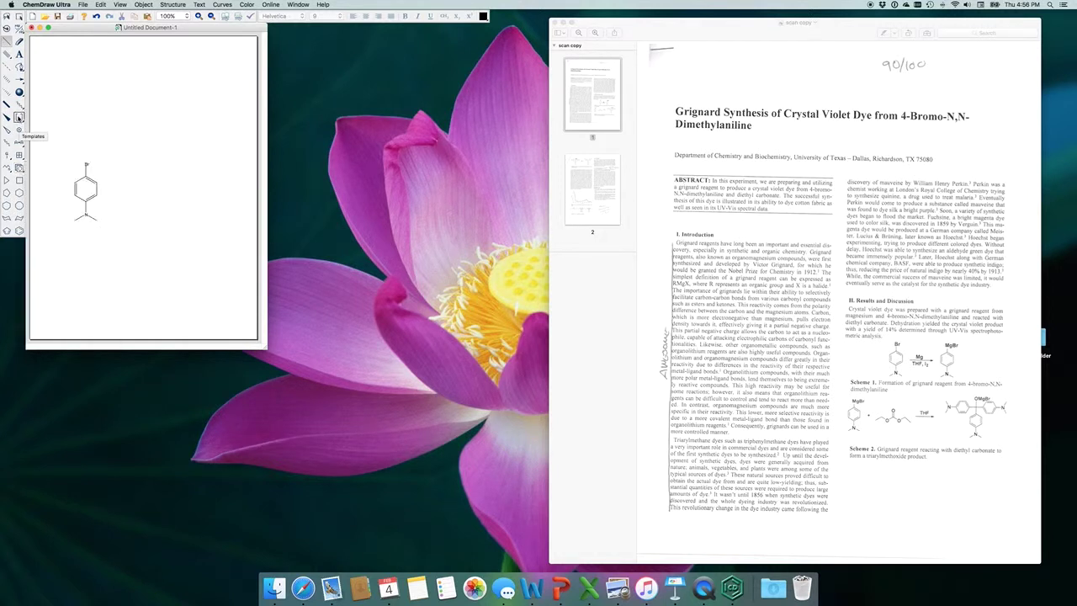
# - Draw a horizontal reaction arrow to the right of the molecule and place a copy of the molecule after the arrowhead
pyautogui.click(18, 79)
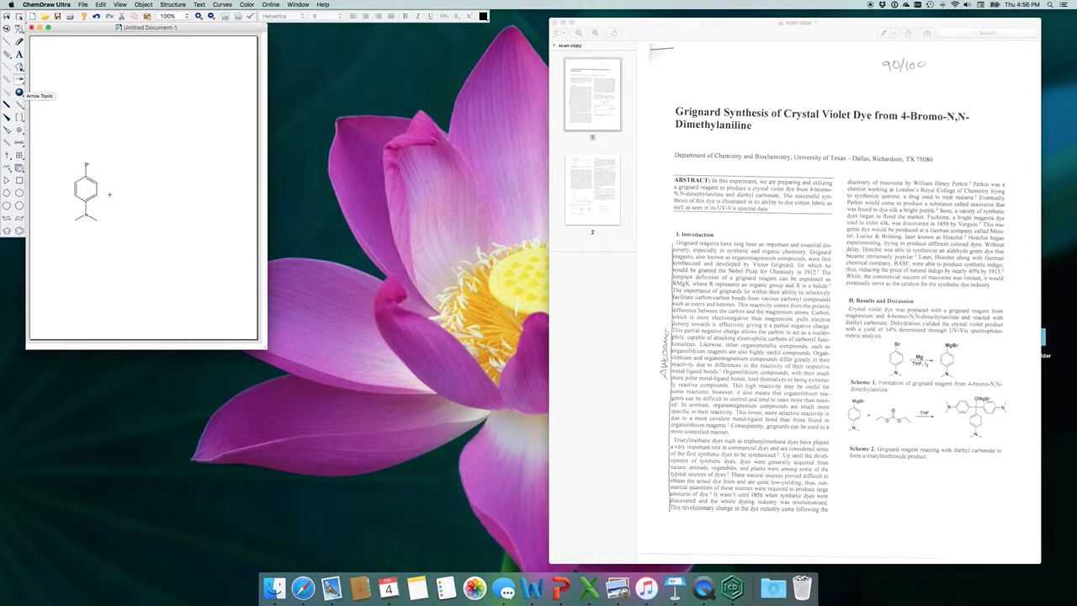
pyautogui.moveTo(103, 187); pyautogui.dragTo(134, 186)
pyautogui.click(19, 16)
pyautogui.moveTo(67, 156); pyautogui.dragTo(99, 226)
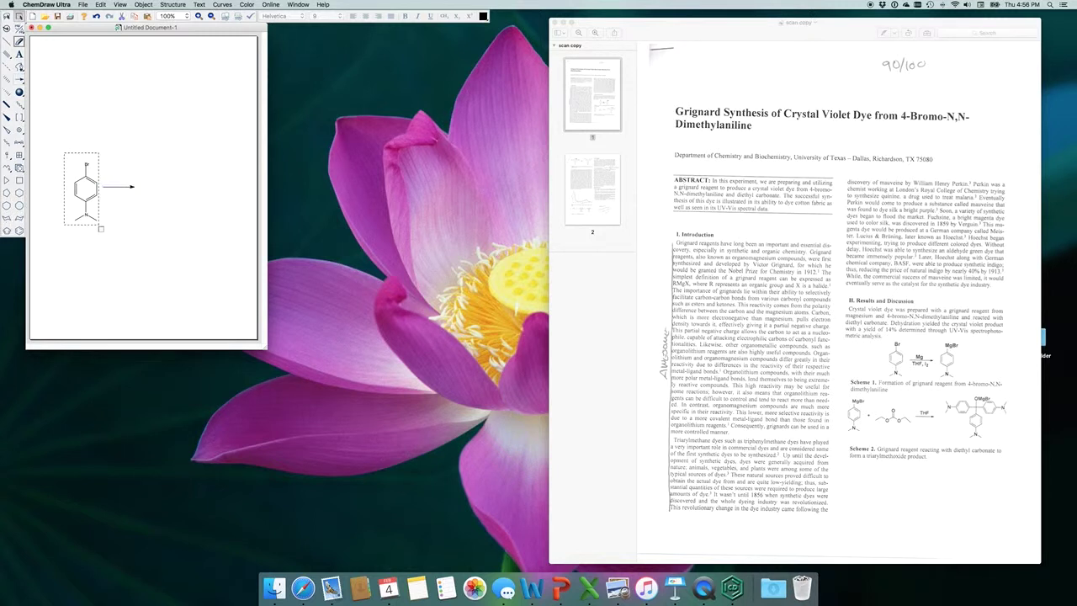
pyautogui.click(85, 215)
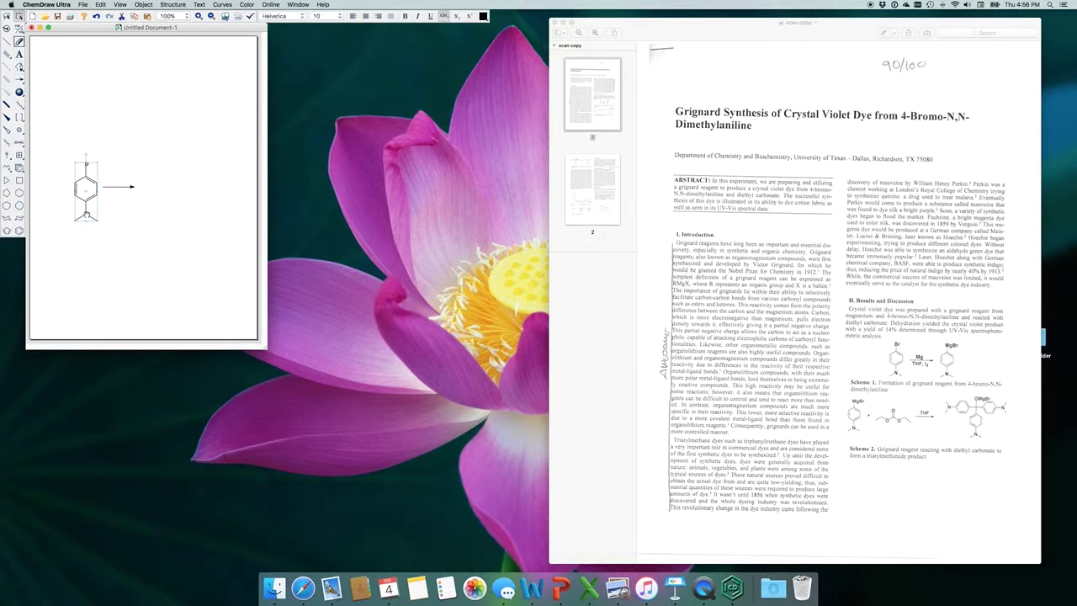
pyautogui.moveTo(84, 202); pyautogui.dragTo(150, 202)
pyautogui.click(157, 149)
pyautogui.click(150, 188)
# - Relabel the product's Br as MgBr and add the reagent Mg with a superscript 0 above the reaction arrow
pyautogui.click(18, 53)
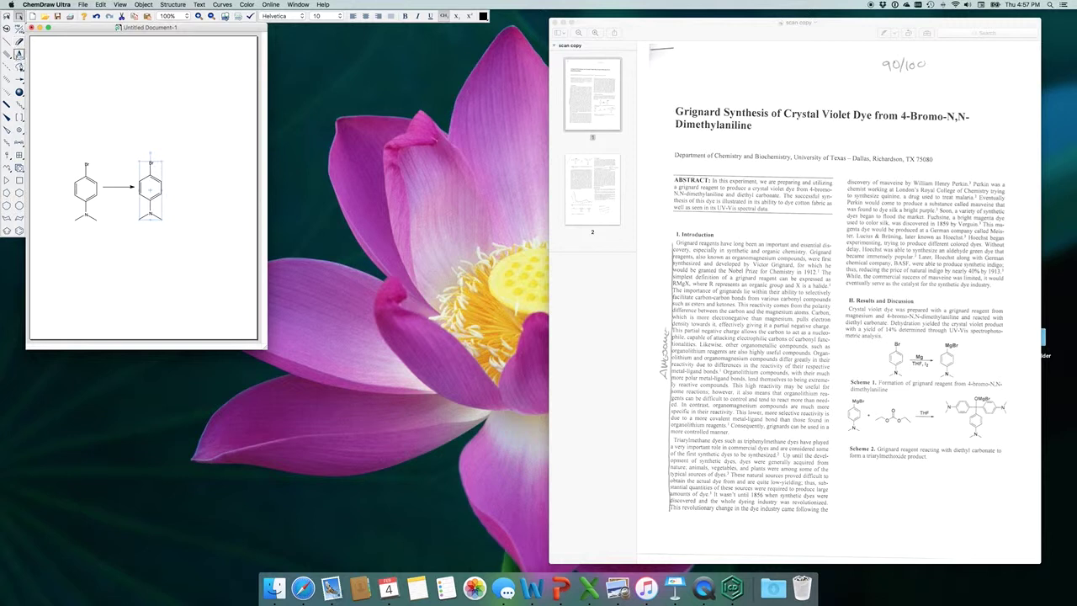
pyautogui.click(152, 162)
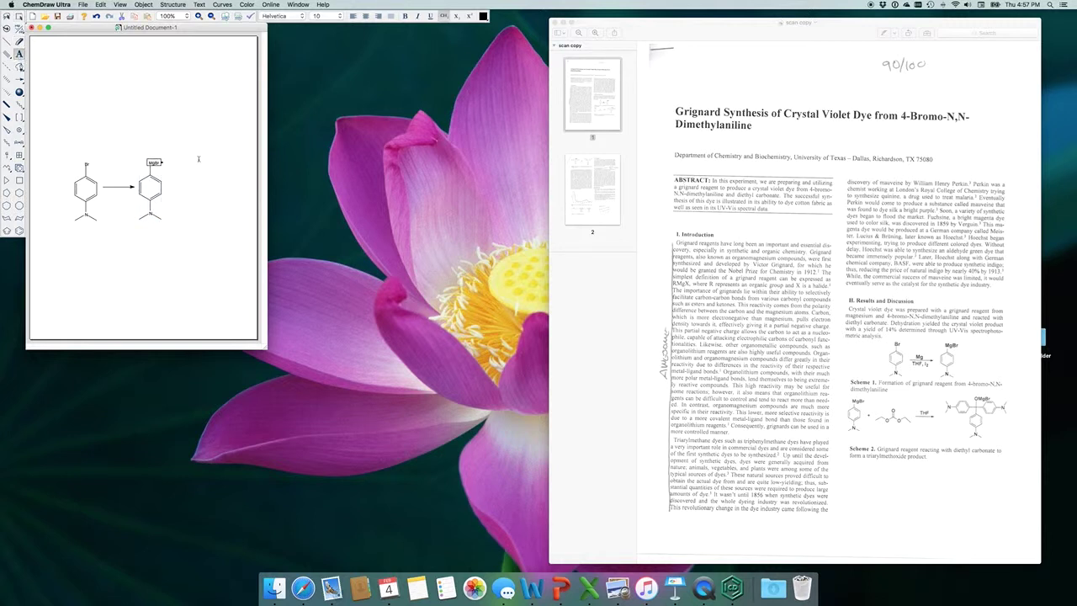
pyautogui.click(18, 54)
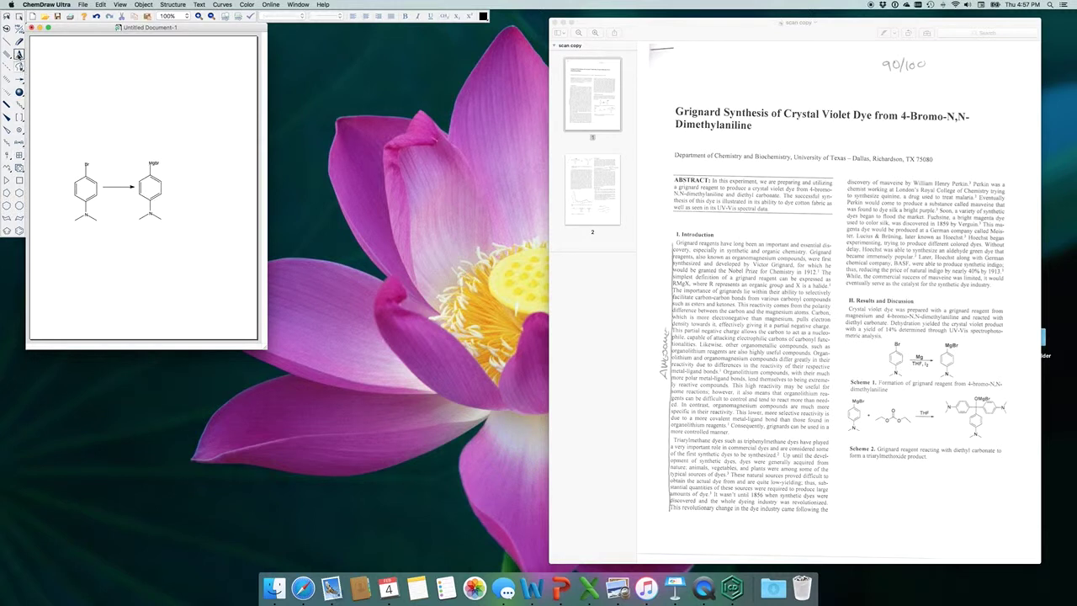
pyautogui.click(113, 180)
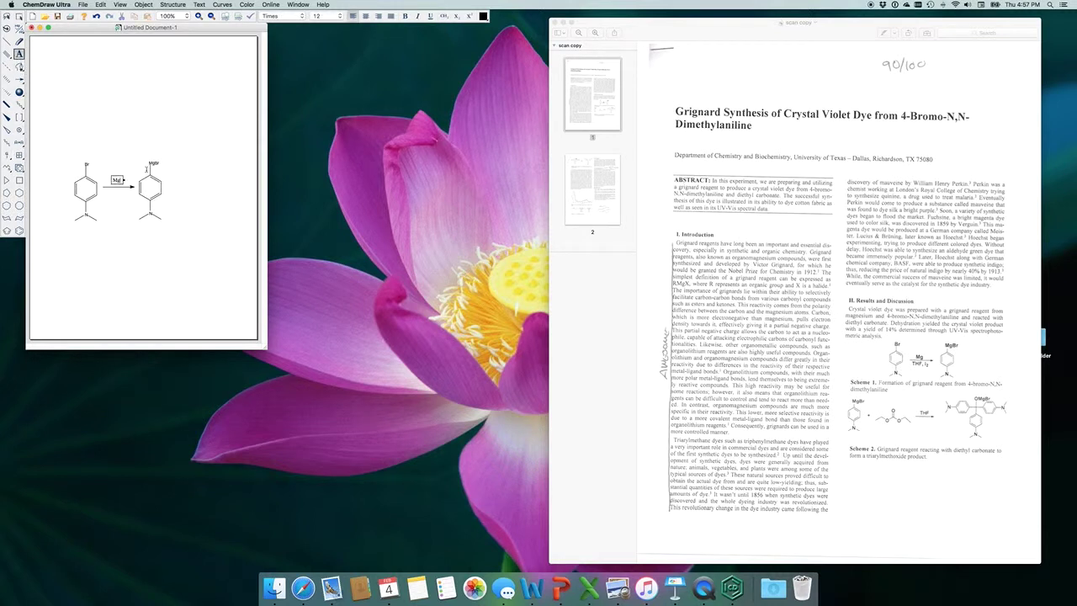
pyautogui.write('MgBr')
pyautogui.press('super+shift+equal')
pyautogui.click(18, 40)
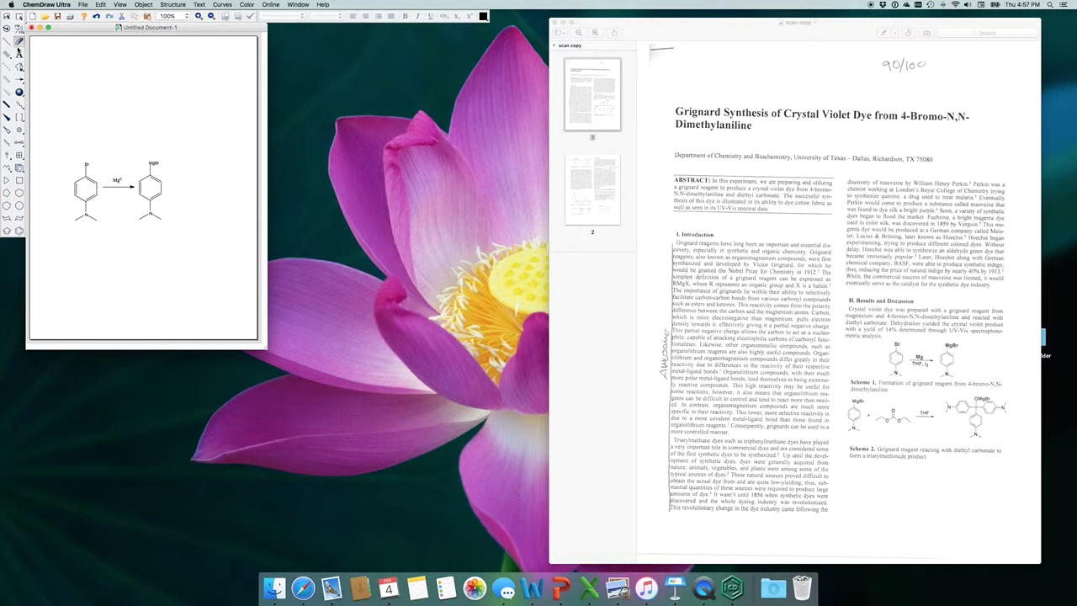
# - Add the conditions "THF, I2" below the reaction arrow, with the 2 as a subscript
pyautogui.click(19, 53)
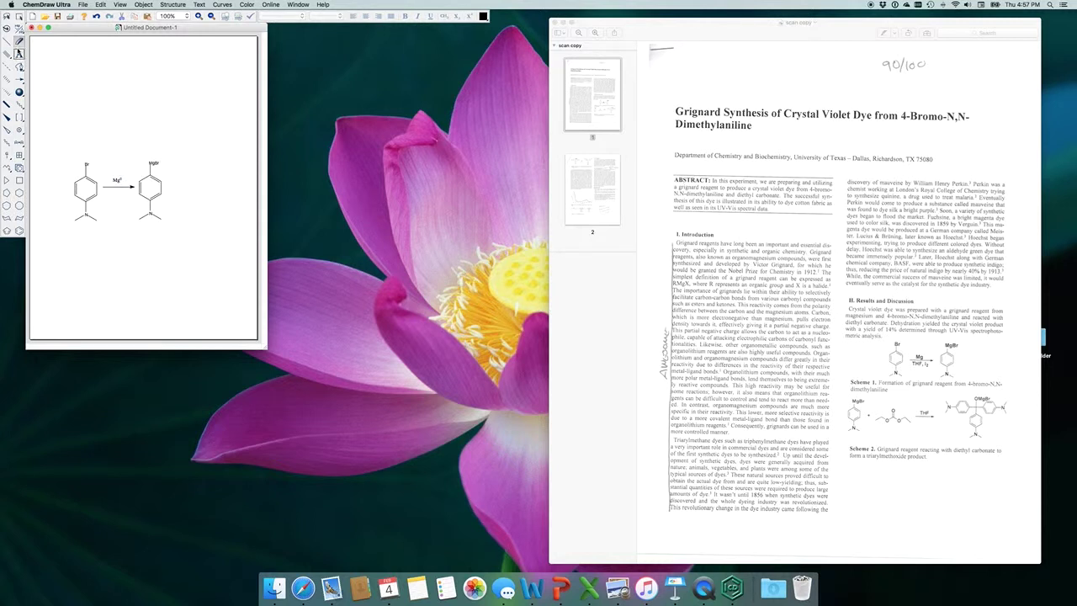
pyautogui.click(106, 194)
pyautogui.write('THF')
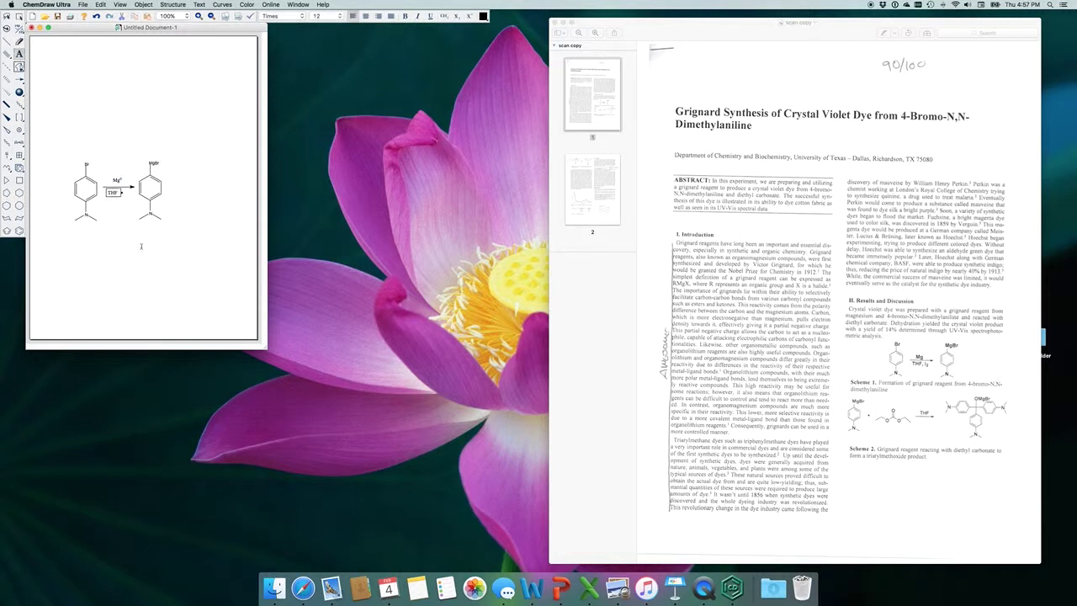
pyautogui.write(', I2')
pyautogui.click(443, 16)
pyautogui.click(18, 16)
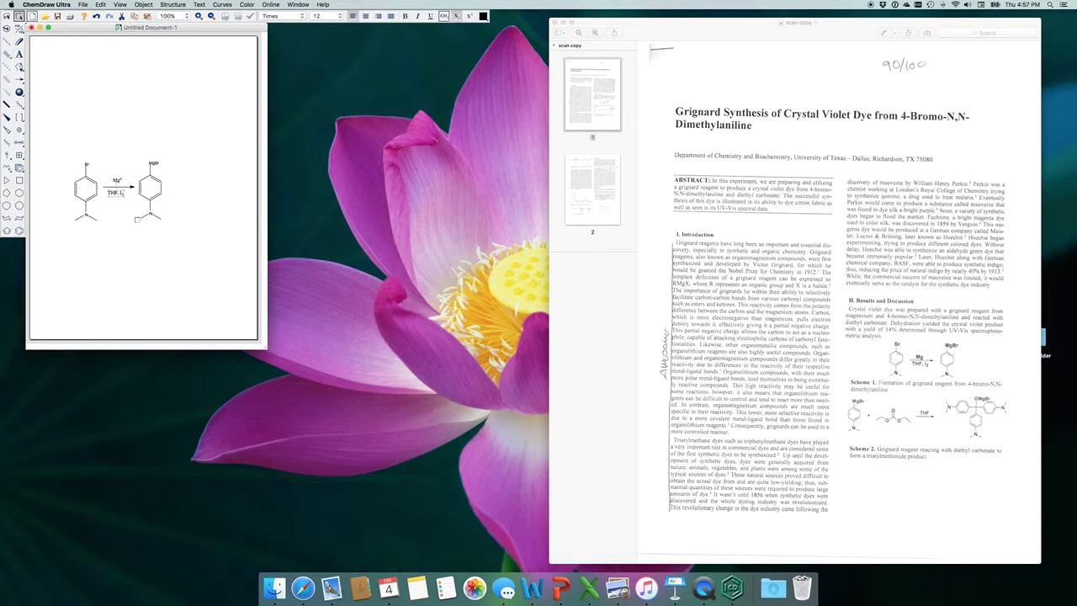
pyautogui.click(124, 231)
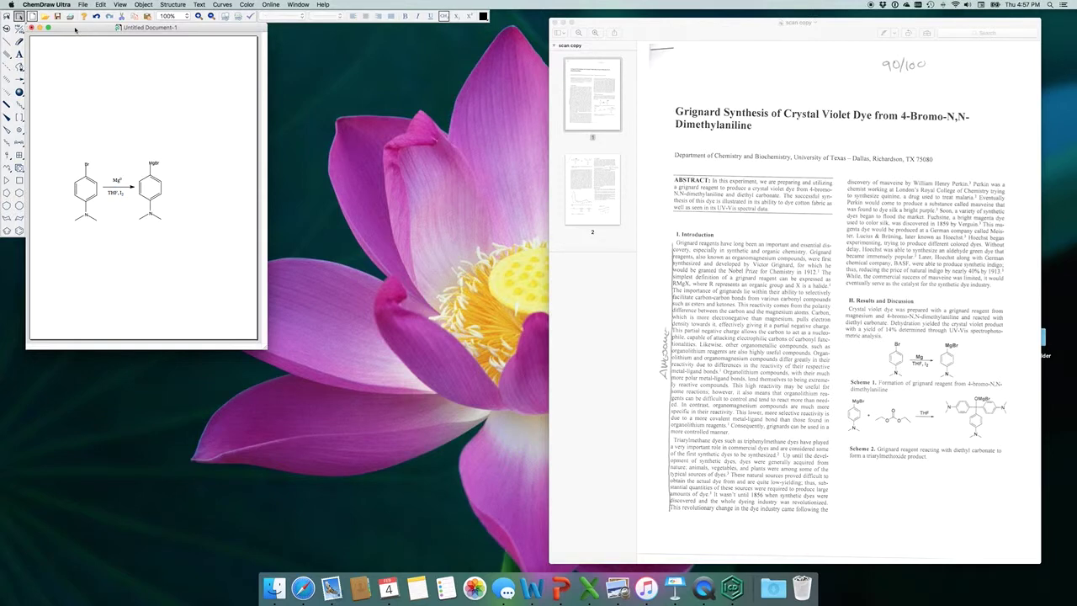
# - Place the document window, narrowed, beside the paper's Scheme 1 and centre the "THF, I2" label under the reaction arrow
pyautogui.moveTo(75, 30); pyautogui.dragTo(681, 180)
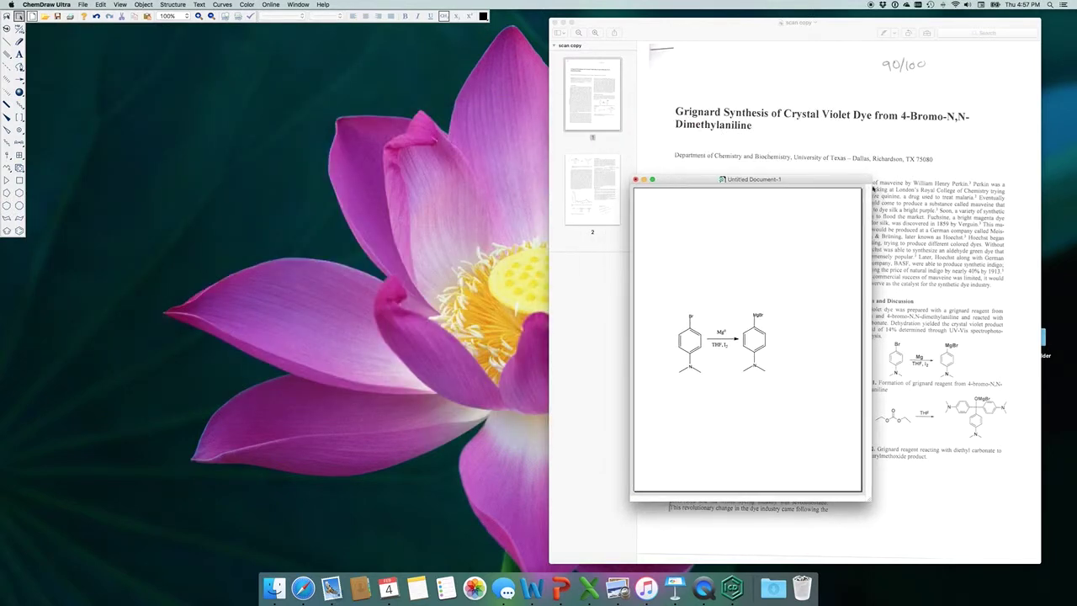
pyautogui.moveTo(873, 506); pyautogui.dragTo(803, 508)
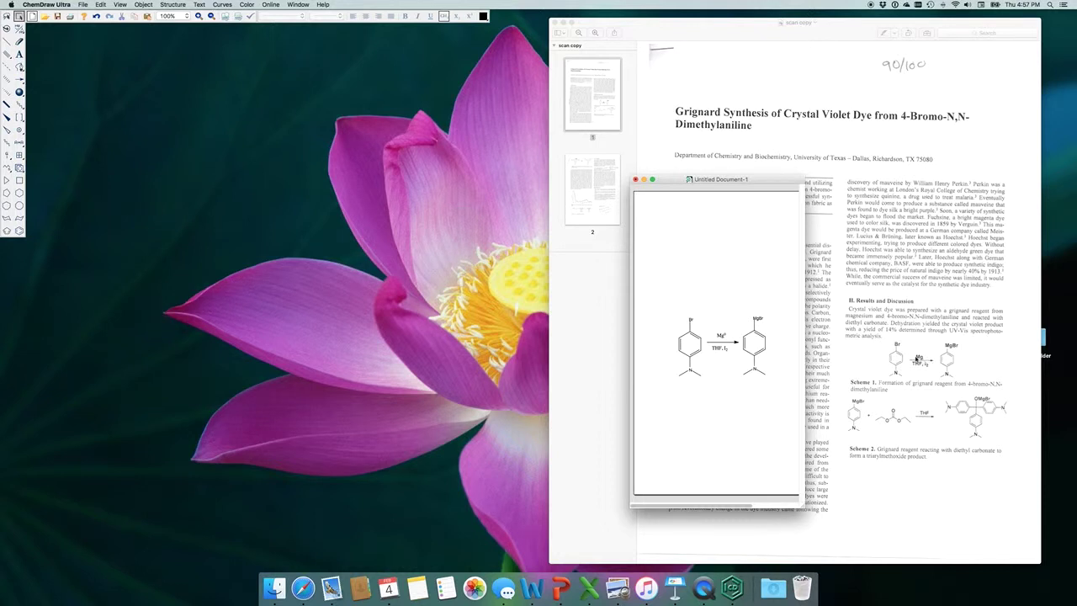
pyautogui.click(717, 348)
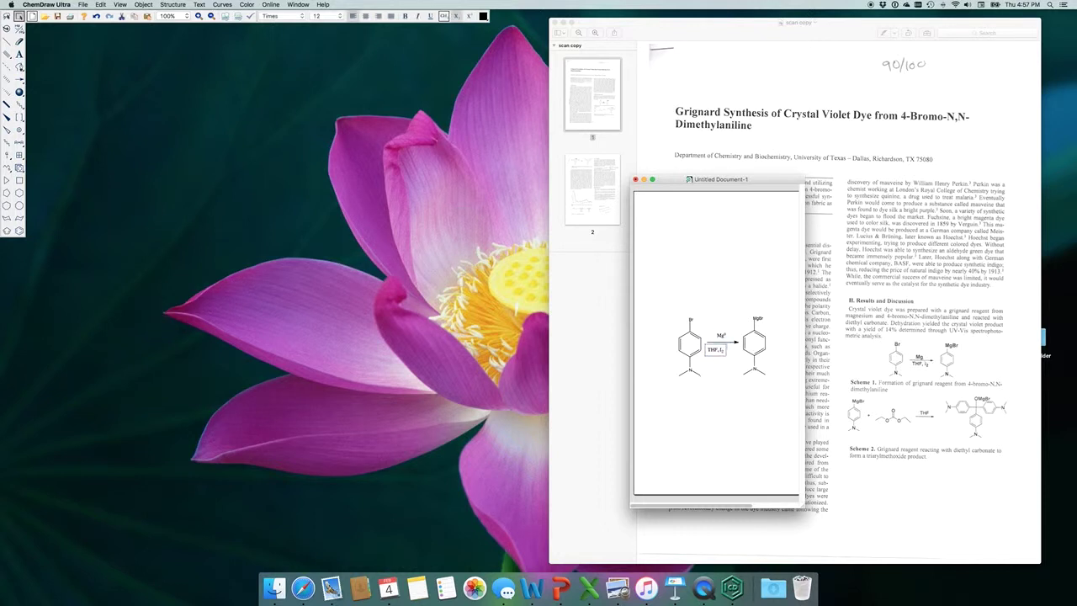
pyautogui.moveTo(717, 348); pyautogui.dragTo(725, 353)
pyautogui.click(728, 379)
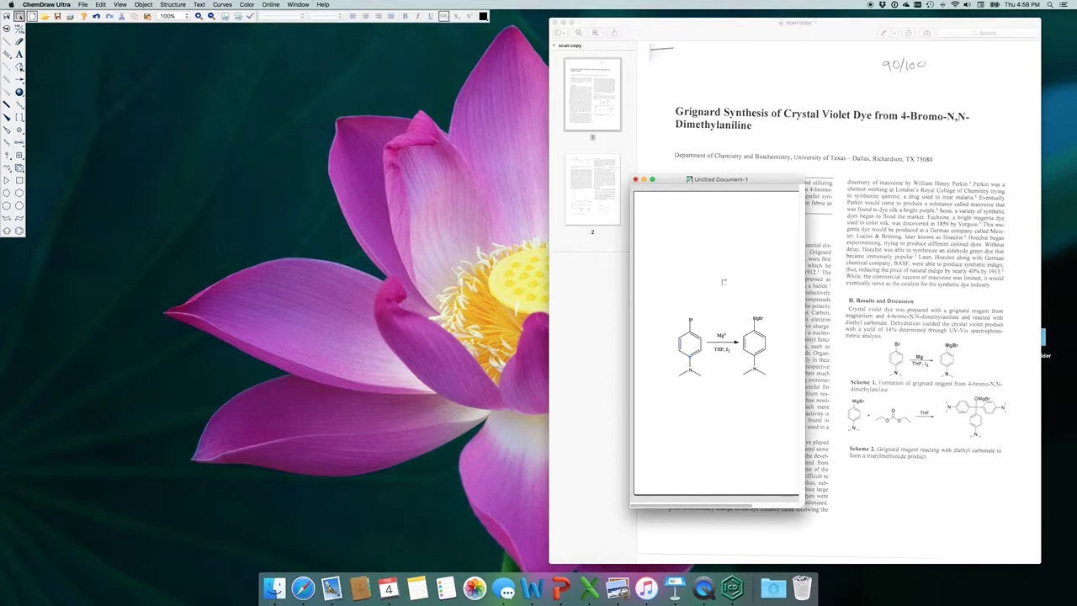
# - Return the document window to the drawing tools and apply the RSC (1 Column) Document object settings to the whole reaction scheme
pyautogui.moveTo(753, 179); pyautogui.dragTo(167, 34)
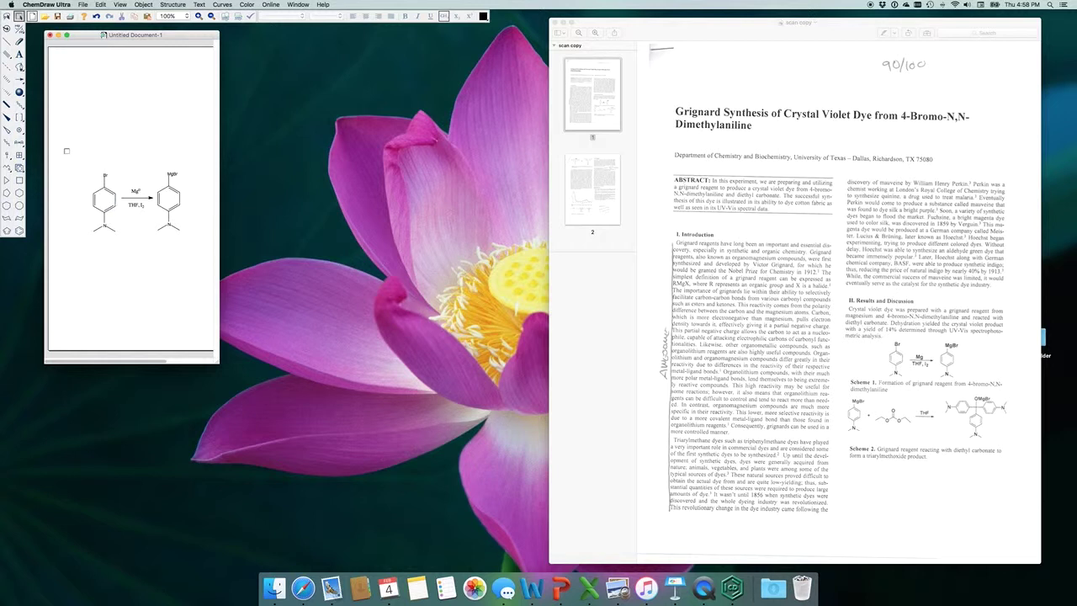
pyautogui.moveTo(67, 150); pyautogui.dragTo(201, 252)
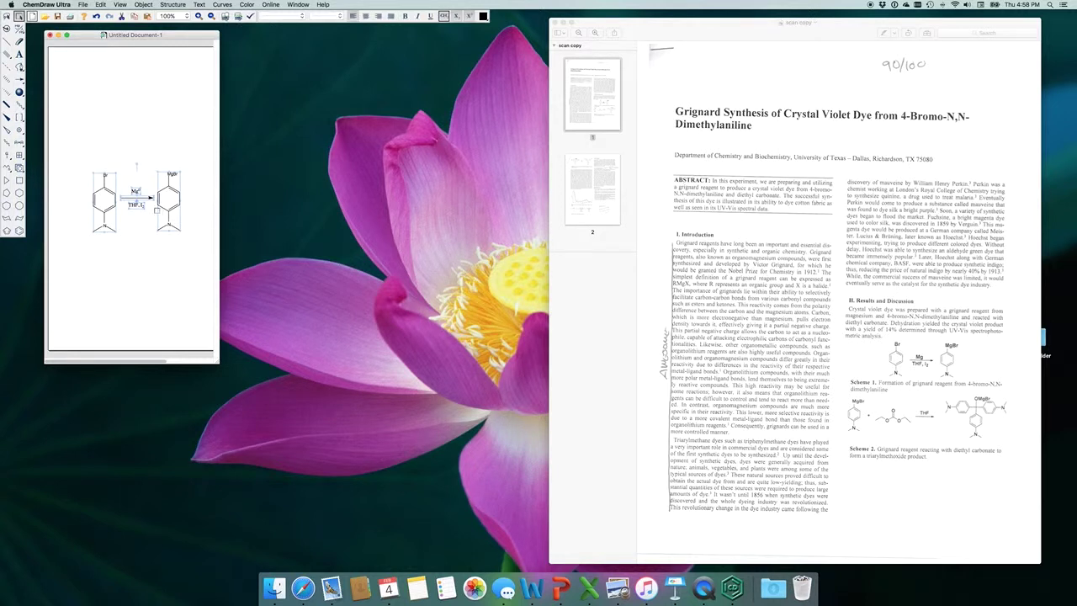
pyautogui.click(145, 4)
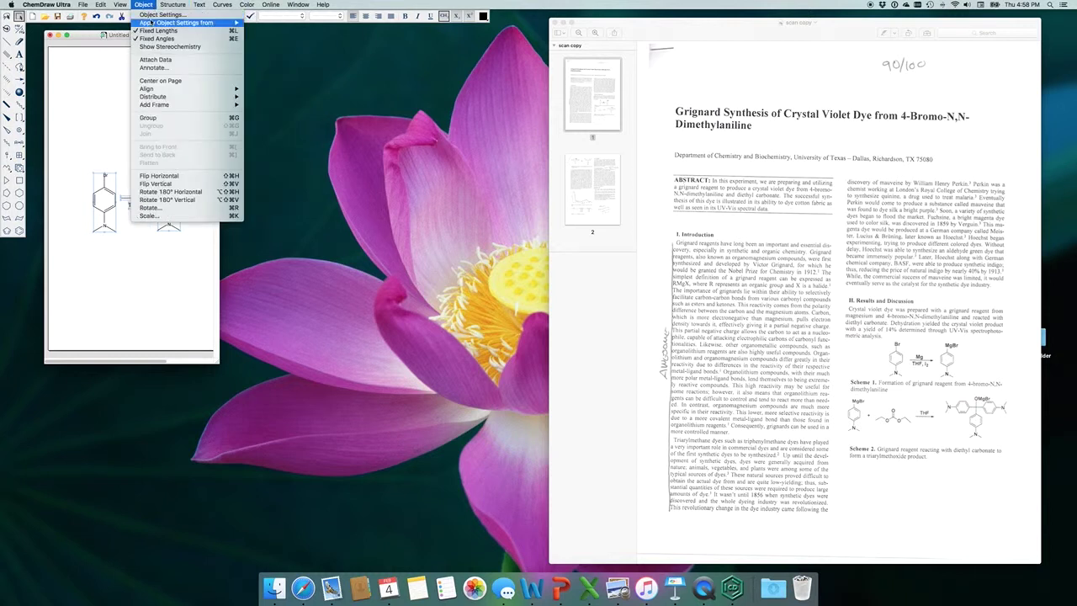
pyautogui.moveTo(152, 24)
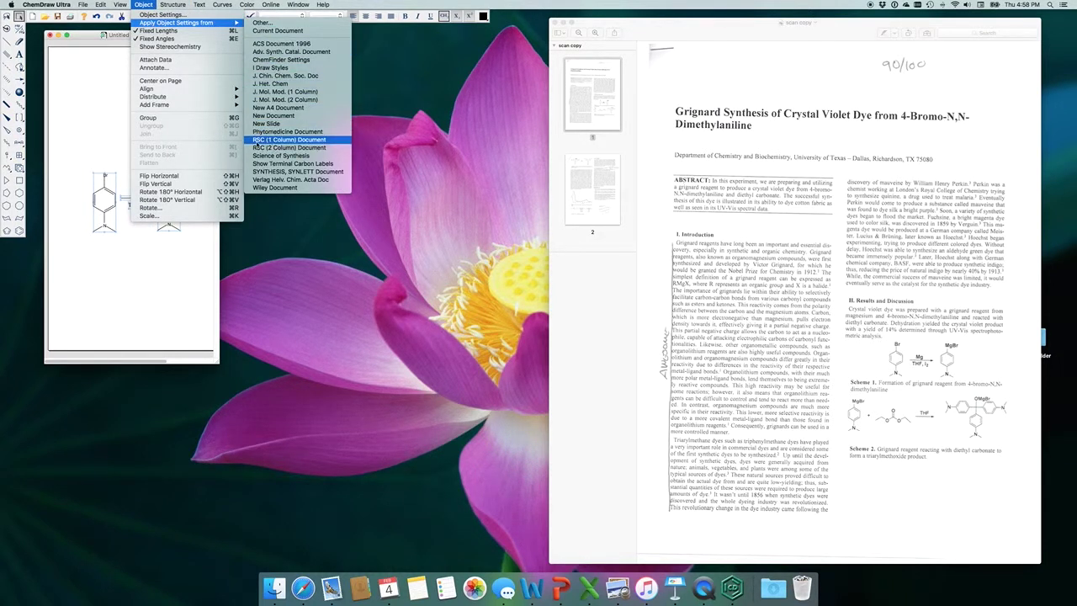
pyautogui.click(308, 140)
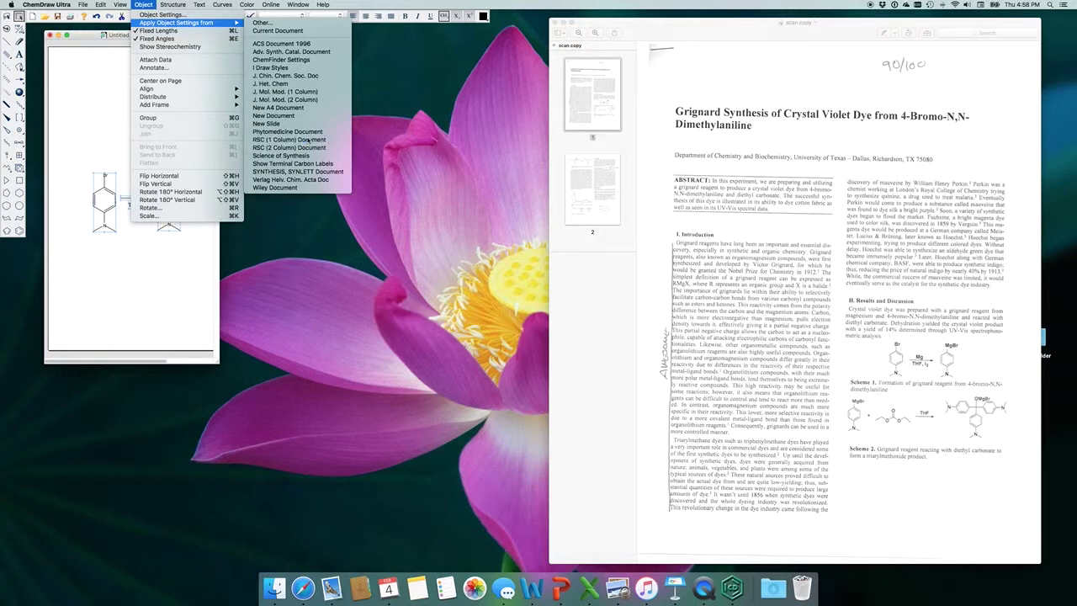
pyautogui.click(612, 158)
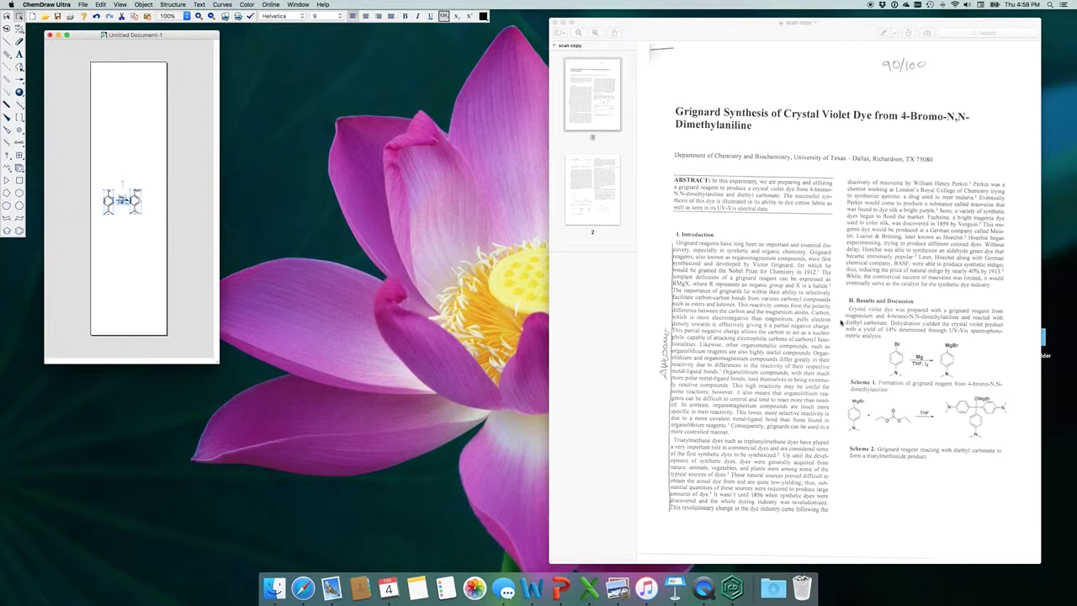
# - Make all text labels in the reaction scheme bold
pyautogui.click(198, 16)
pyautogui.click(199, 16)
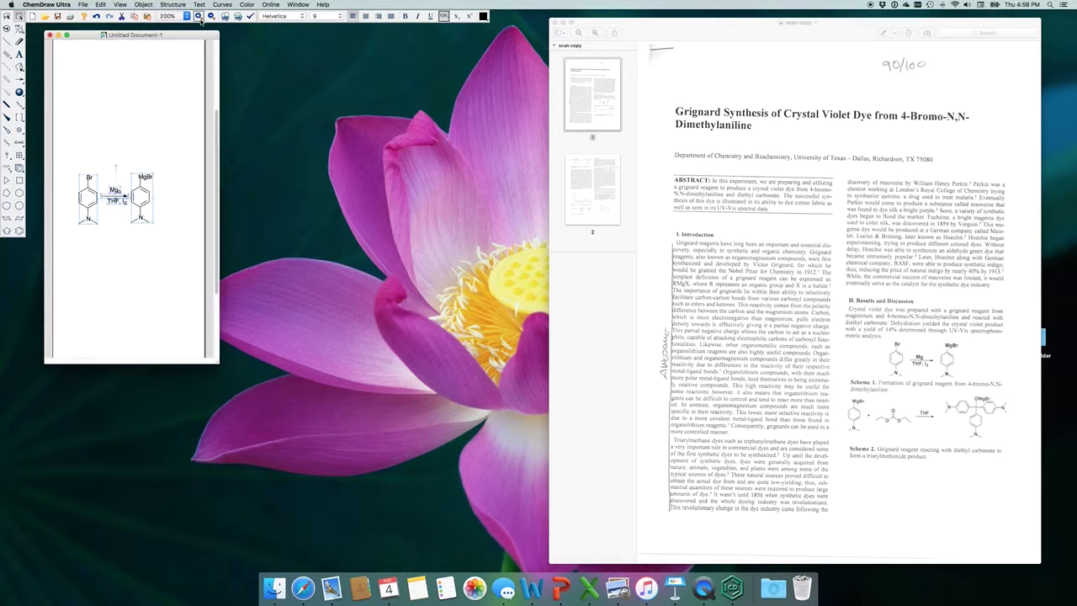
pyautogui.click(175, 183)
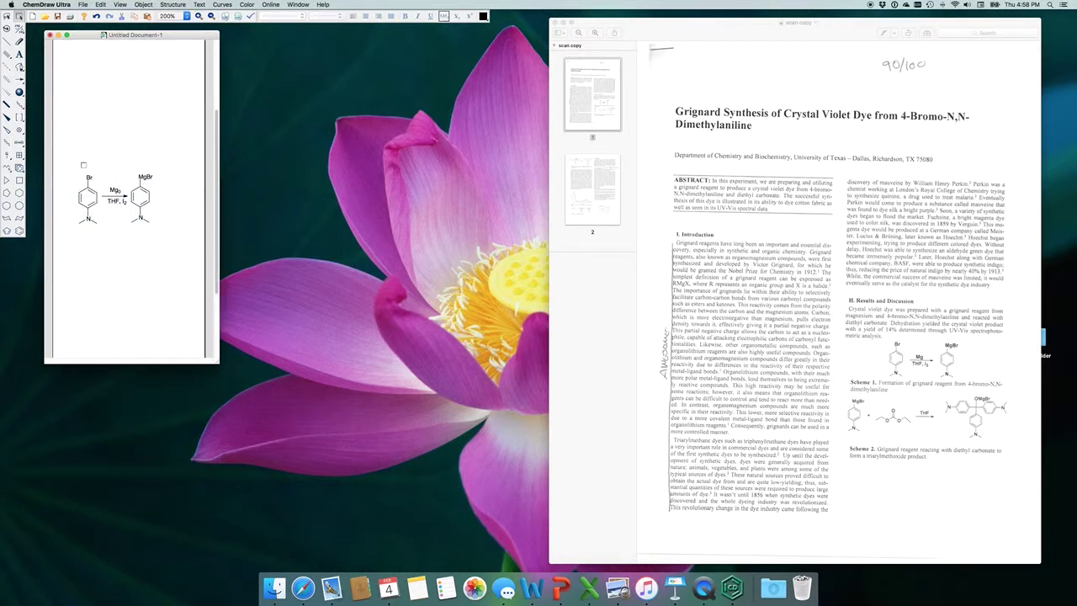
pyautogui.moveTo(69, 160); pyautogui.dragTo(226, 280)
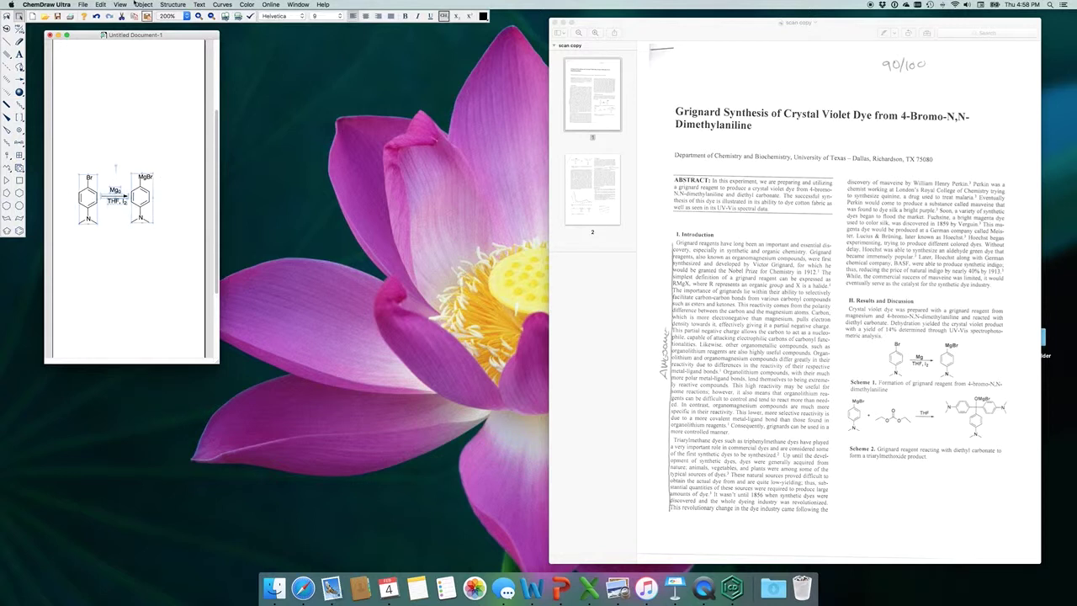
pyautogui.click(404, 17)
pyautogui.click(604, 159)
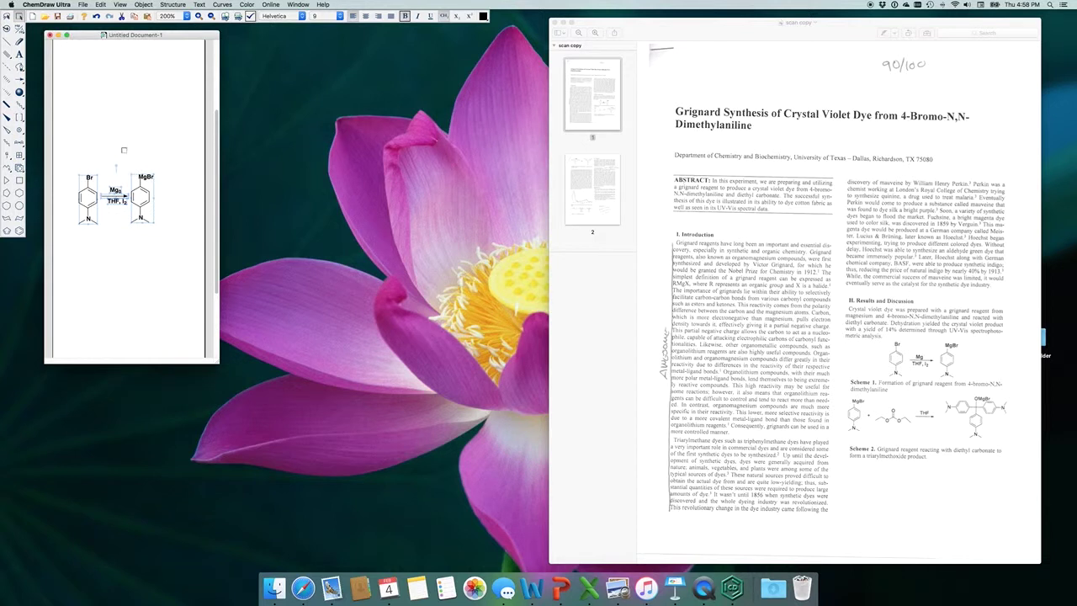
pyautogui.click(125, 149)
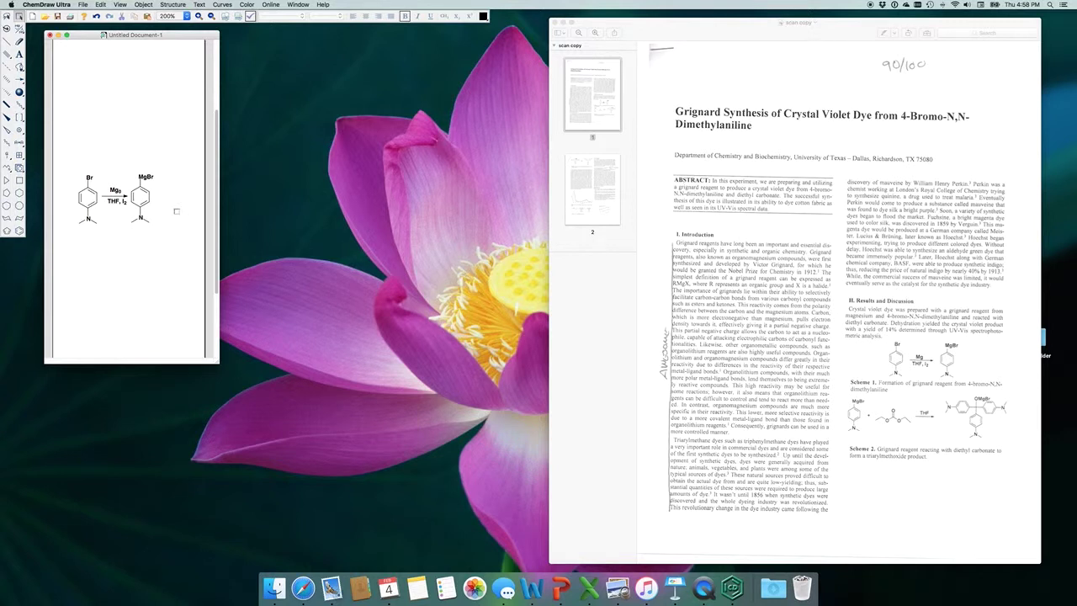
# - Remove the bold style from the atom labels of the starting material and the Grignard product, leaving out the arrow labels
pyautogui.moveTo(71, 165); pyautogui.dragTo(101, 244)
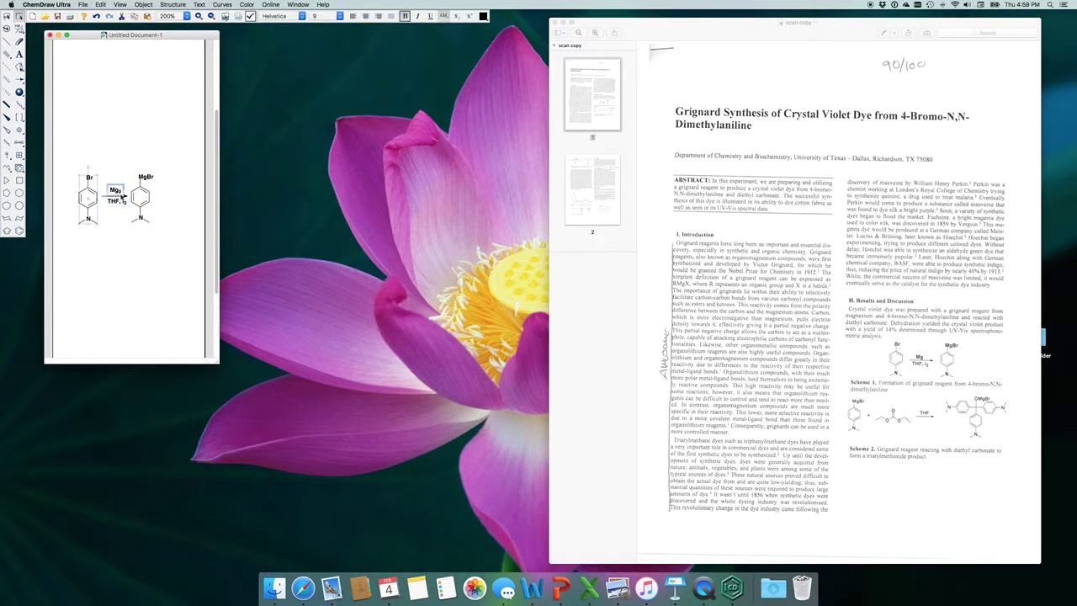
pyautogui.click(405, 16)
pyautogui.moveTo(174, 165); pyautogui.dragTo(127, 244)
pyautogui.click(403, 17)
pyautogui.click(181, 101)
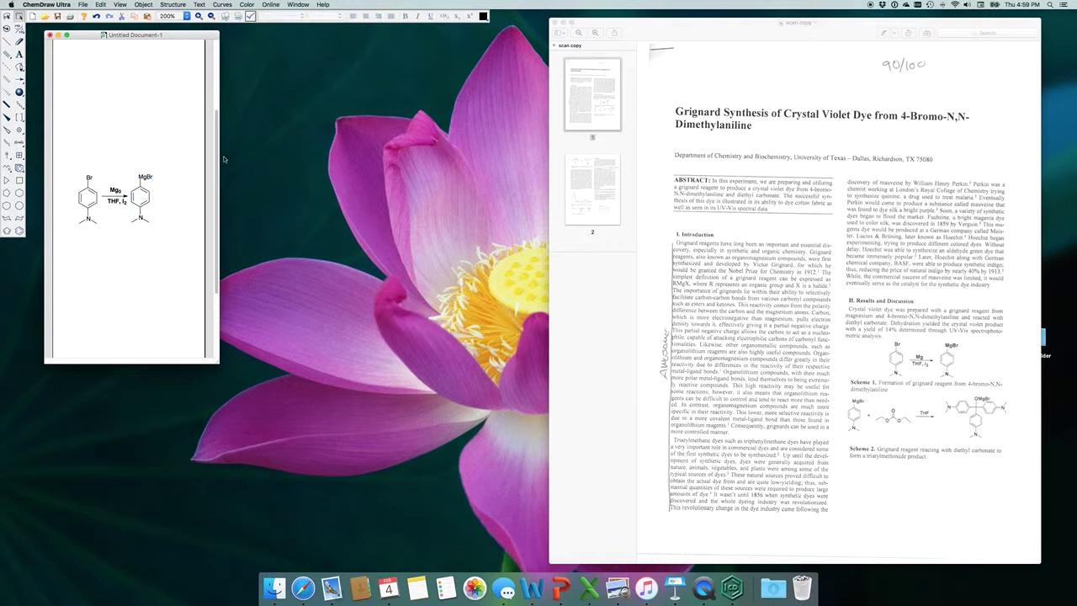
# - Place the document window beside the paper's Scheme 1 and format the 0 of the Mg label above the arrow as a superscript
pyautogui.moveTo(90, 35); pyautogui.dragTo(739, 189)
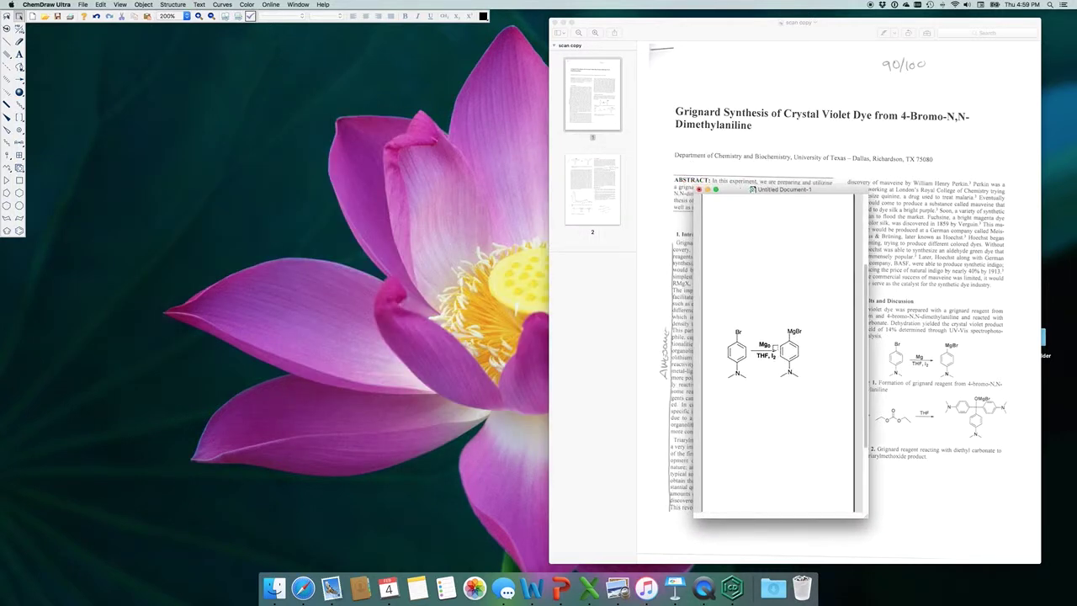
pyautogui.doubleClick(764, 344)
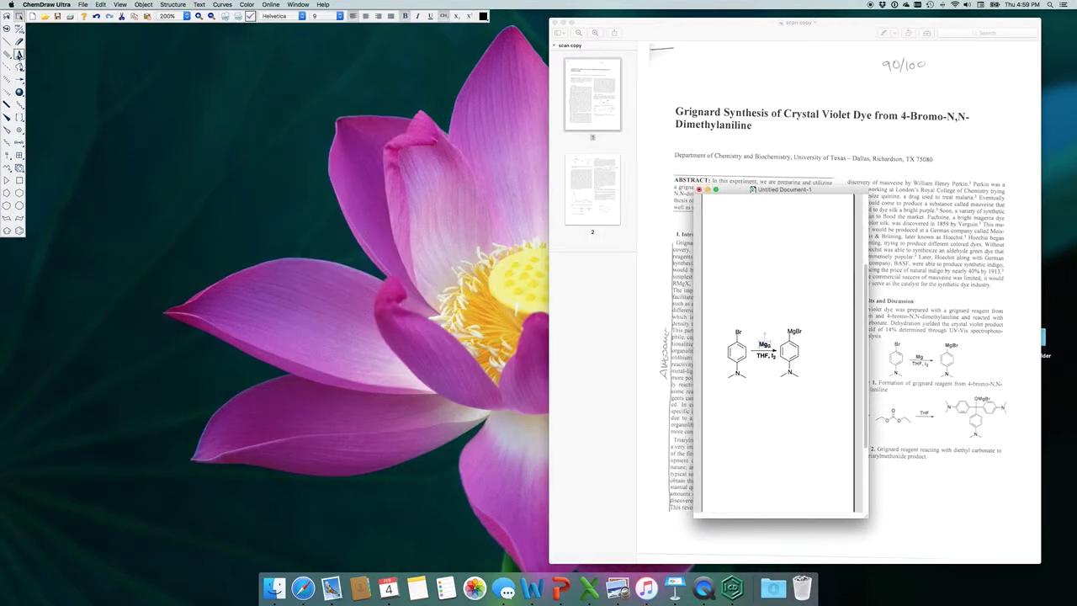
pyautogui.click(19, 53)
pyautogui.write('0')
pyautogui.click(467, 16)
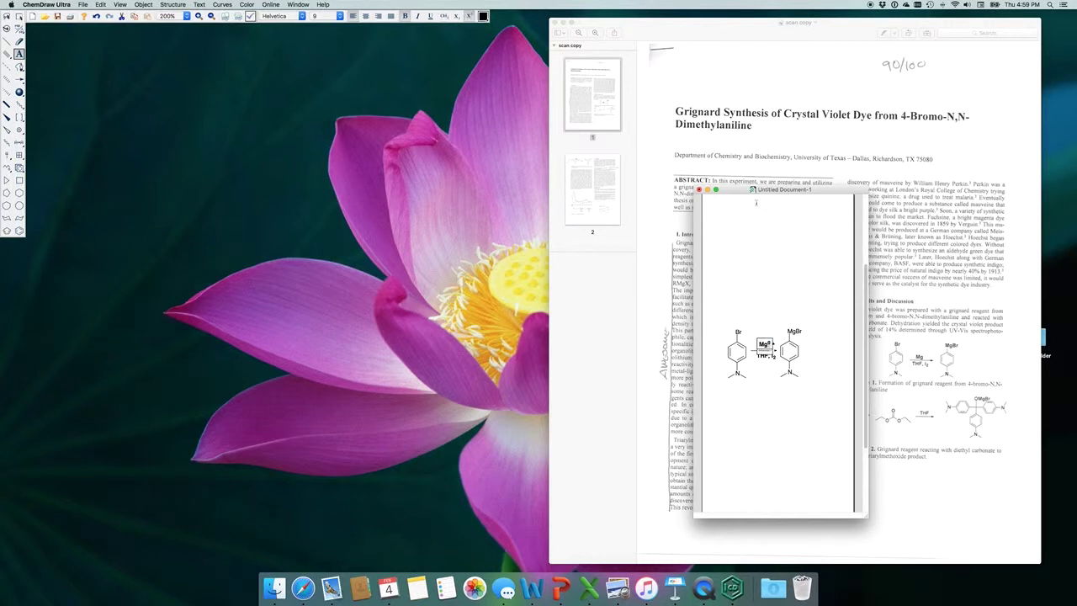
pyautogui.click(744, 228)
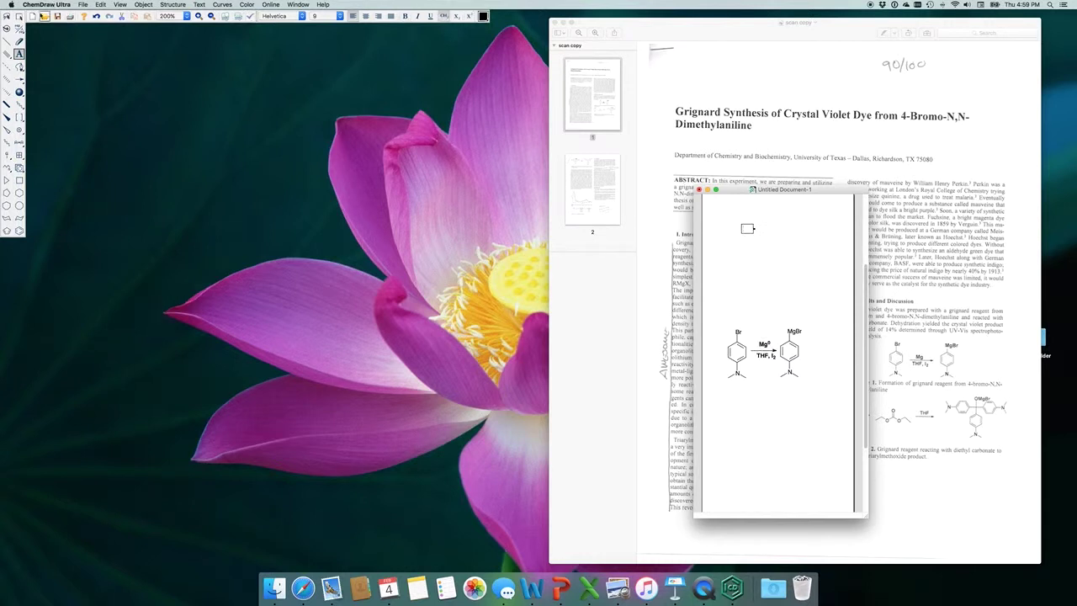
pyautogui.press('Escape')
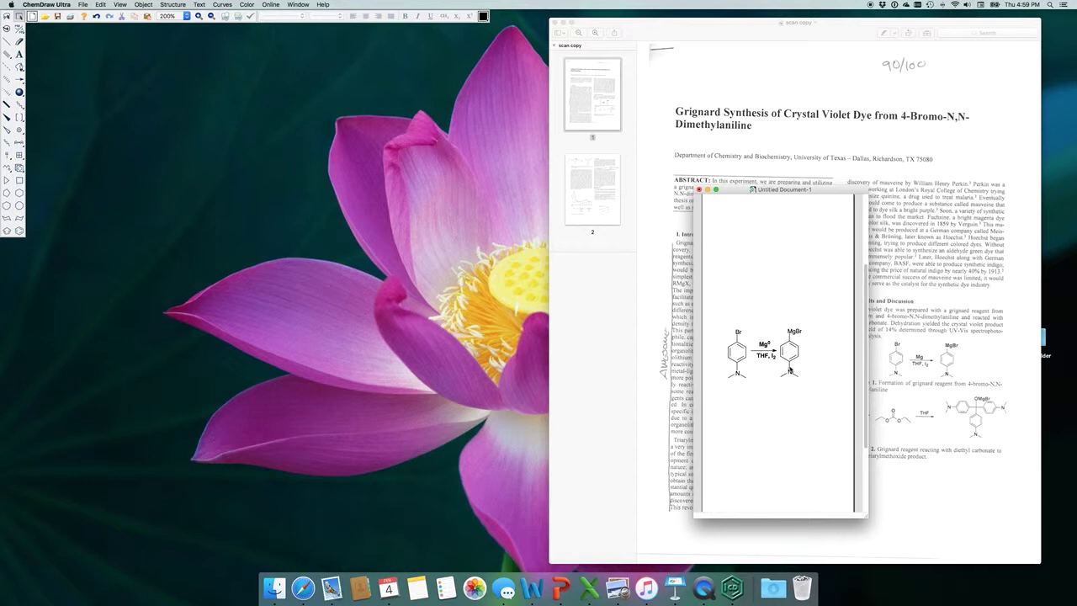
# - Move the document window away from the paper and pull the Mg and THF, I2 labels well clear of the reaction arrow
pyautogui.moveTo(851, 189); pyautogui.dragTo(340, 65)
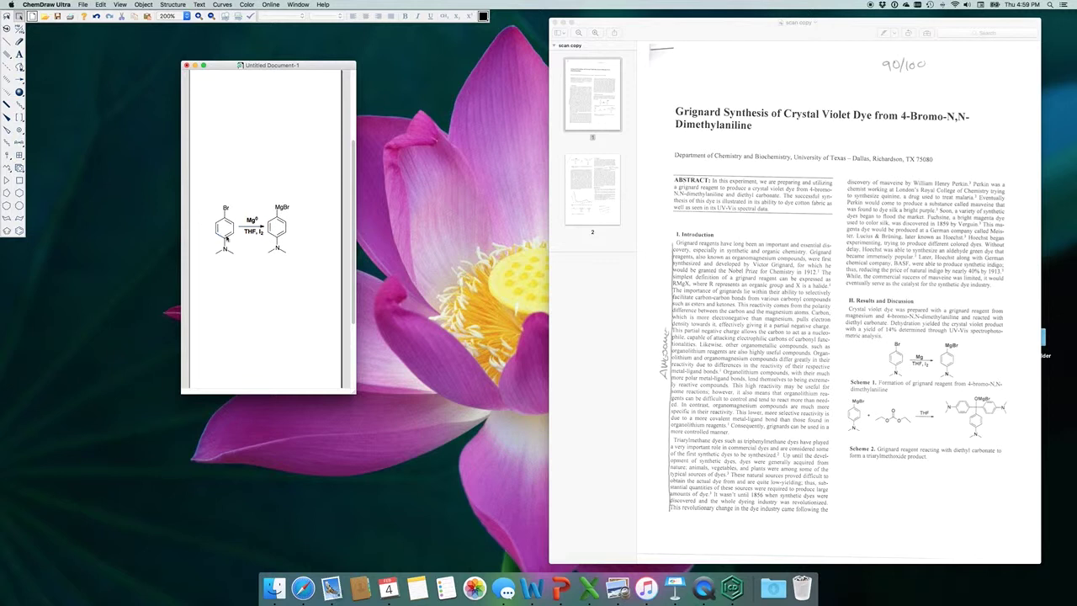
pyautogui.moveTo(252, 217); pyautogui.dragTo(246, 172)
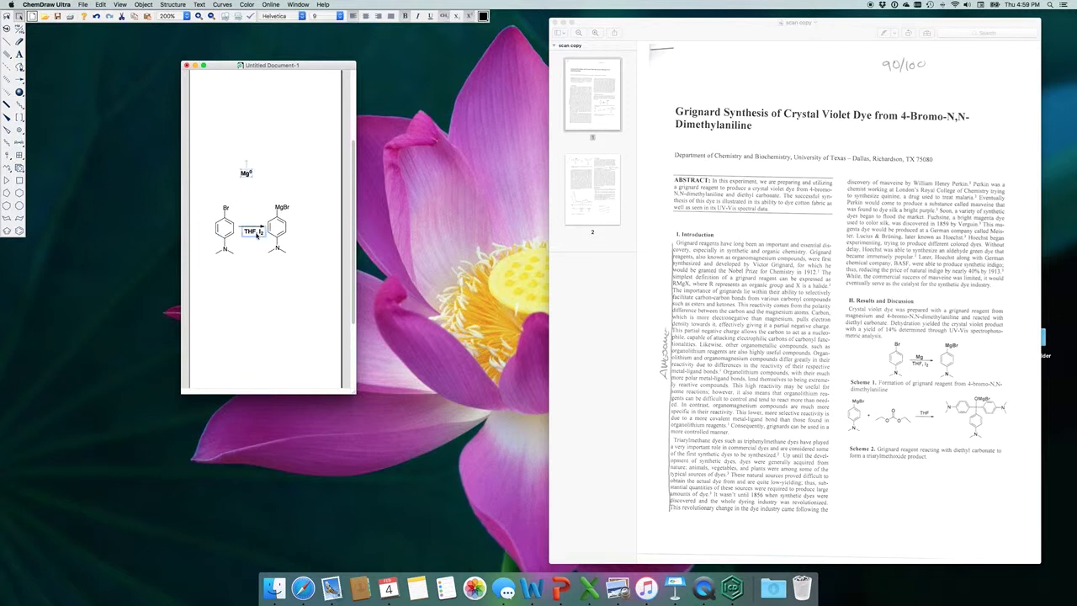
pyautogui.moveTo(253, 232); pyautogui.dragTo(251, 310)
# - Align the starting material, the reaction arrow and the Grignard product on their T/B centers
pyautogui.moveTo(203, 191); pyautogui.dragTo(307, 270)
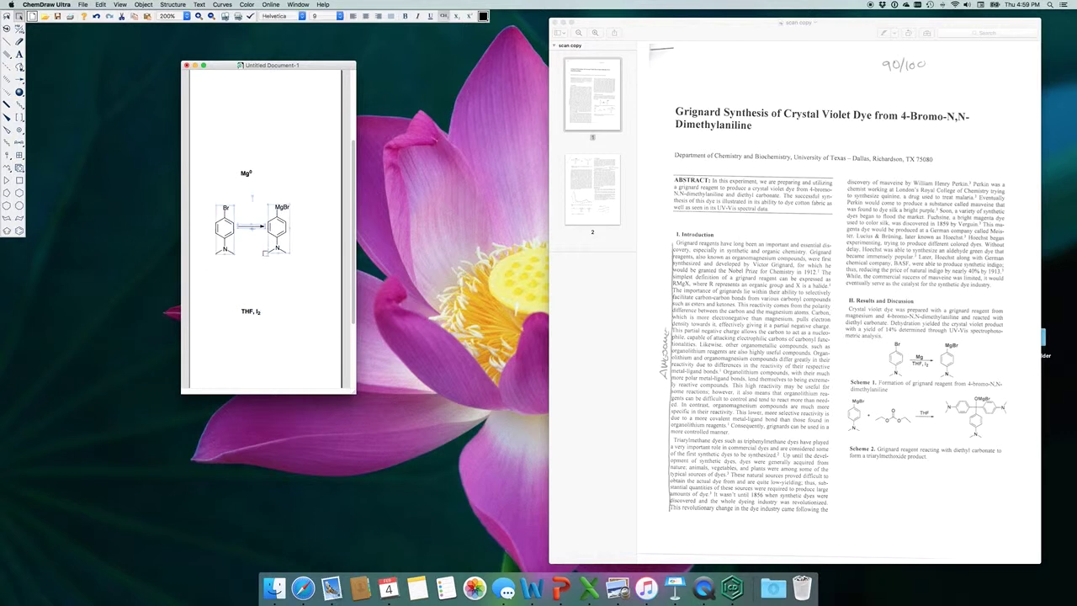
pyautogui.click(141, 5)
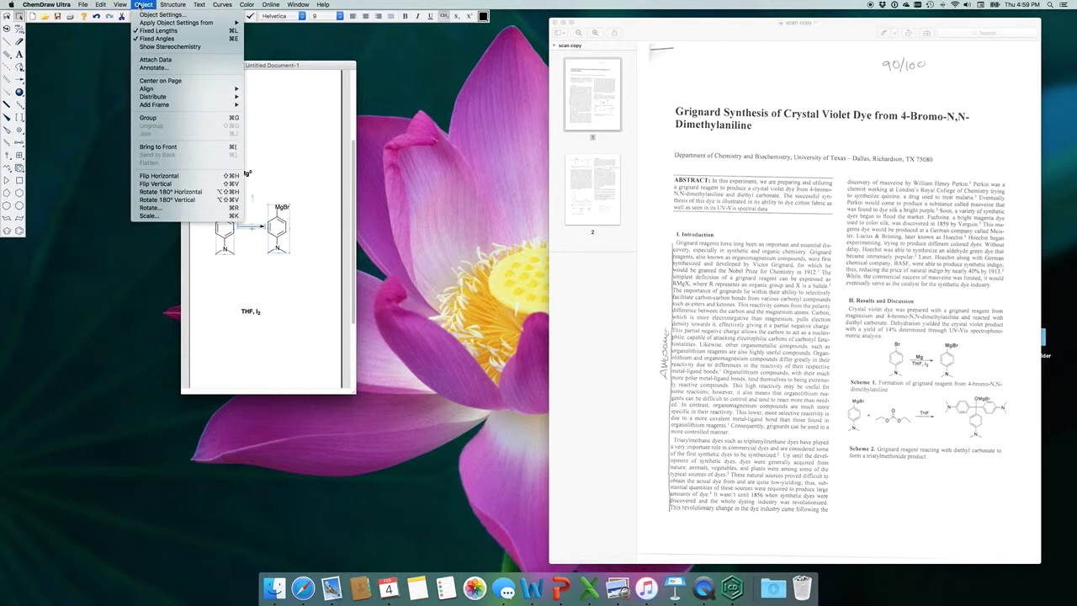
pyautogui.moveTo(162, 90)
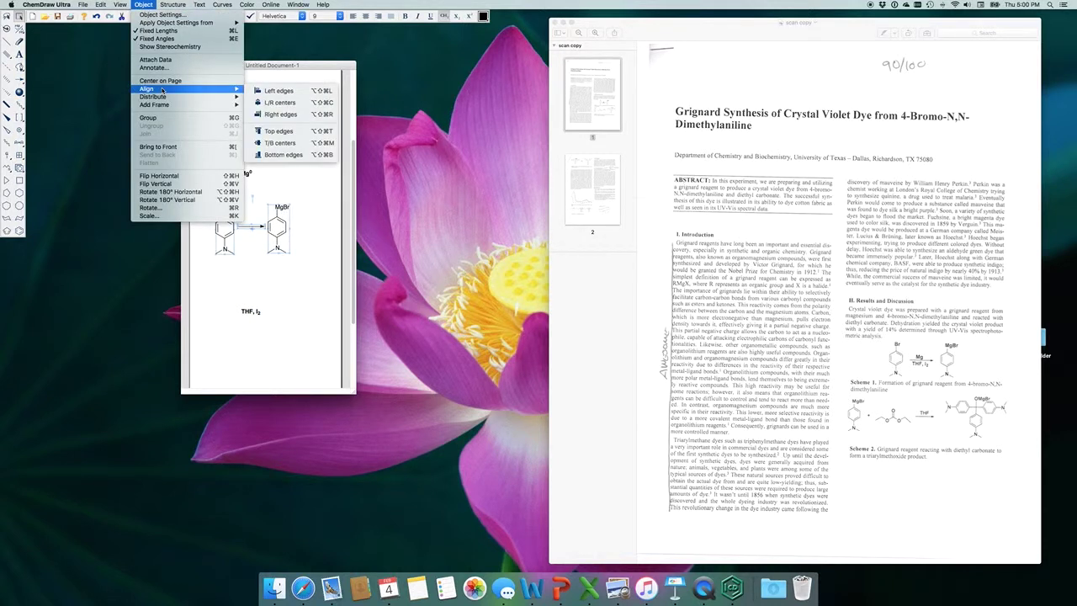
pyautogui.click(280, 143)
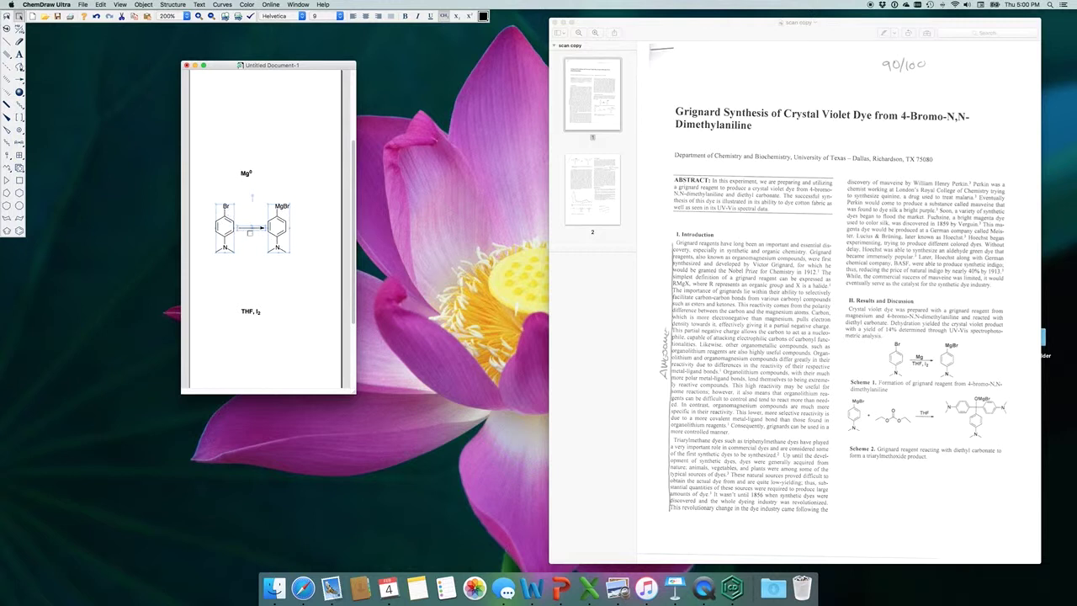
pyautogui.click(148, 4)
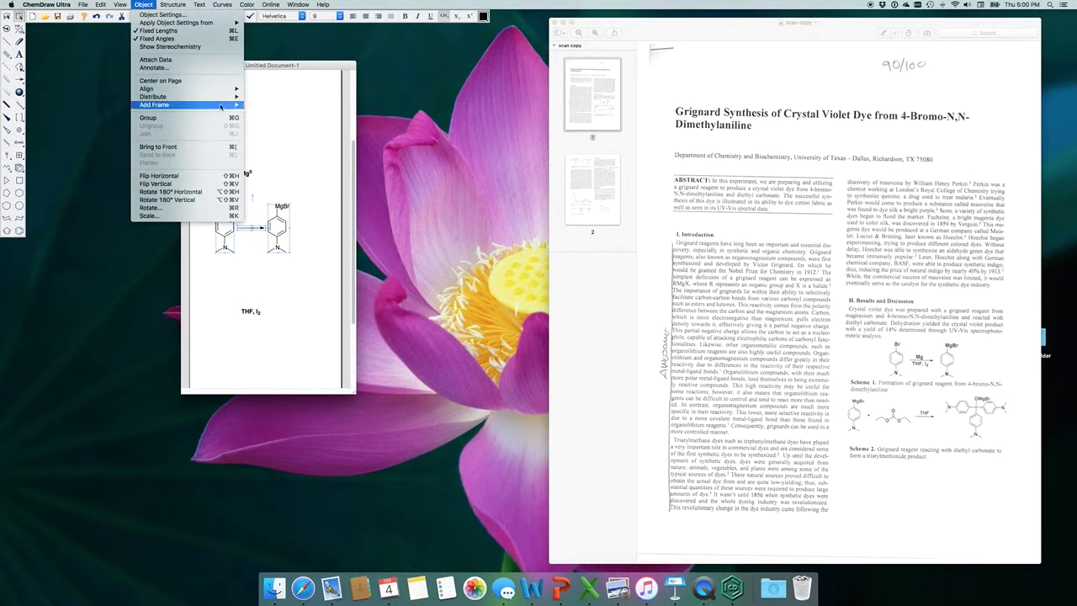
pyautogui.click(256, 101)
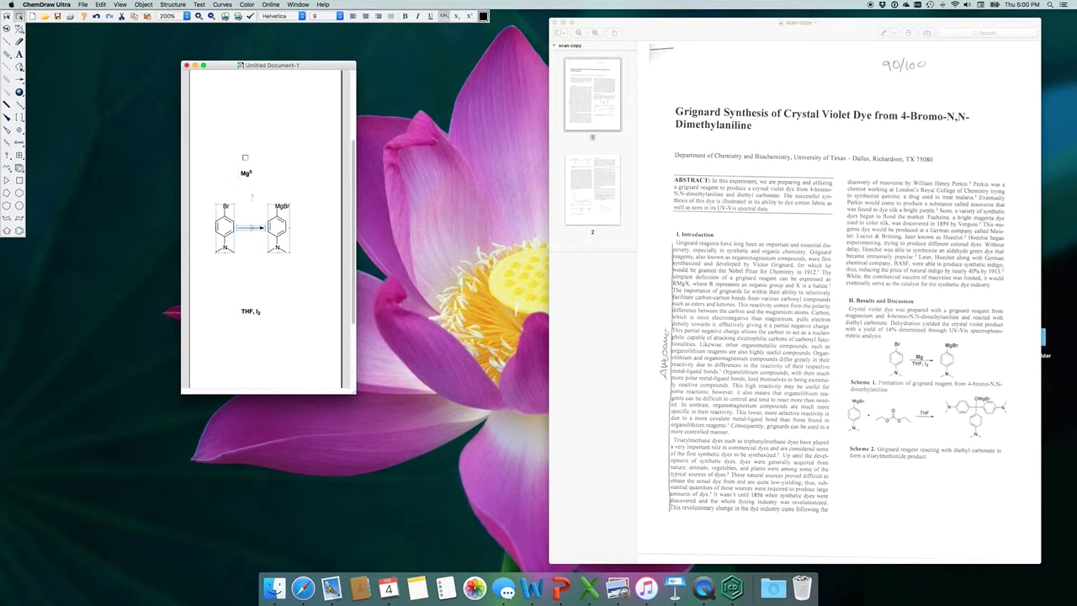
# - Move the Mg label back above the reaction arrow and the THF, I2 label back below it
pyautogui.moveTo(246, 173); pyautogui.dragTo(250, 220)
pyautogui.click(252, 313)
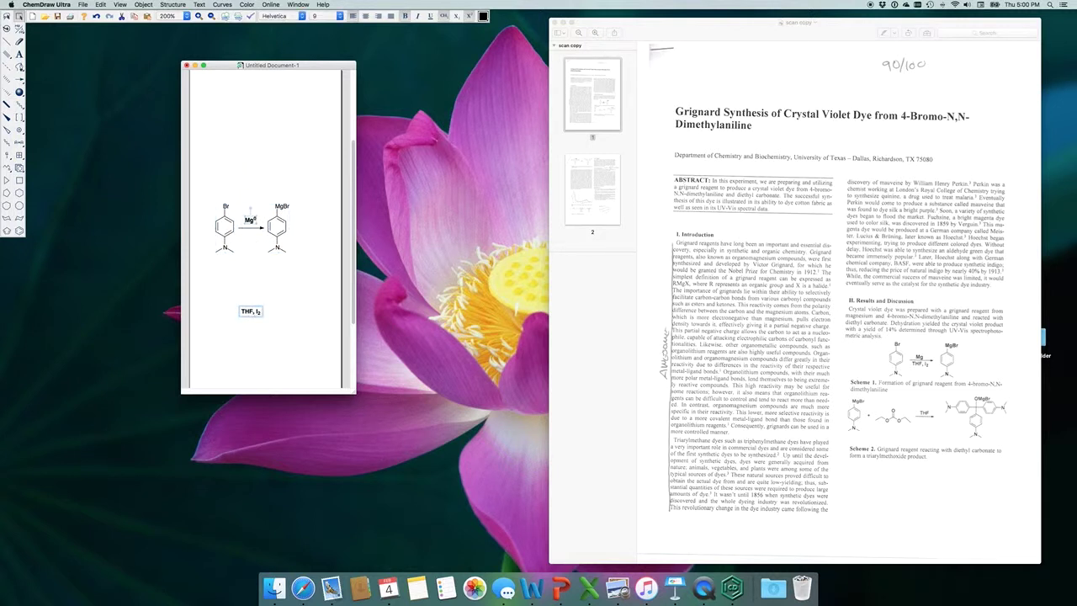
pyautogui.moveTo(251, 313); pyautogui.dragTo(266, 260)
# - Align the Mg label, the reaction arrow and the THF, I2 label on their L/R centers
pyautogui.click(252, 202)
pyautogui.click(175, 5)
pyautogui.moveTo(145, 5)
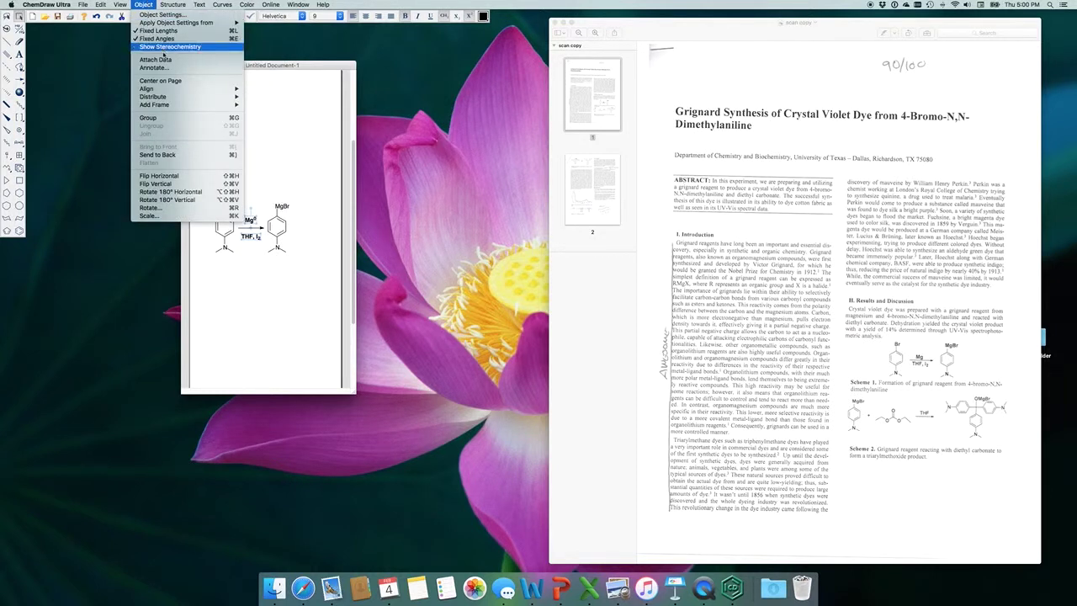
pyautogui.moveTo(219, 91)
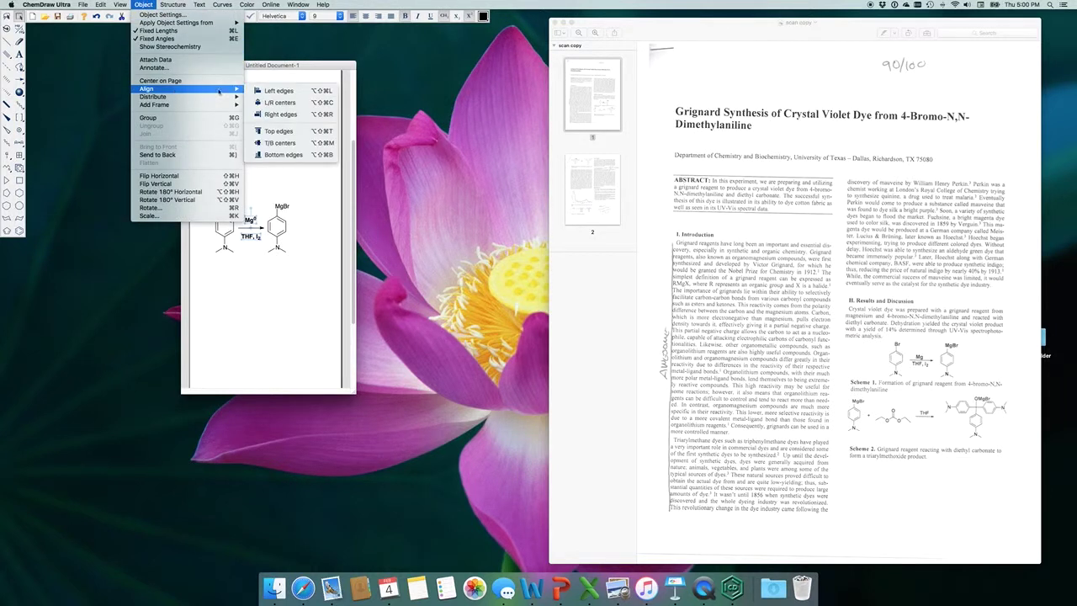
pyautogui.click(301, 105)
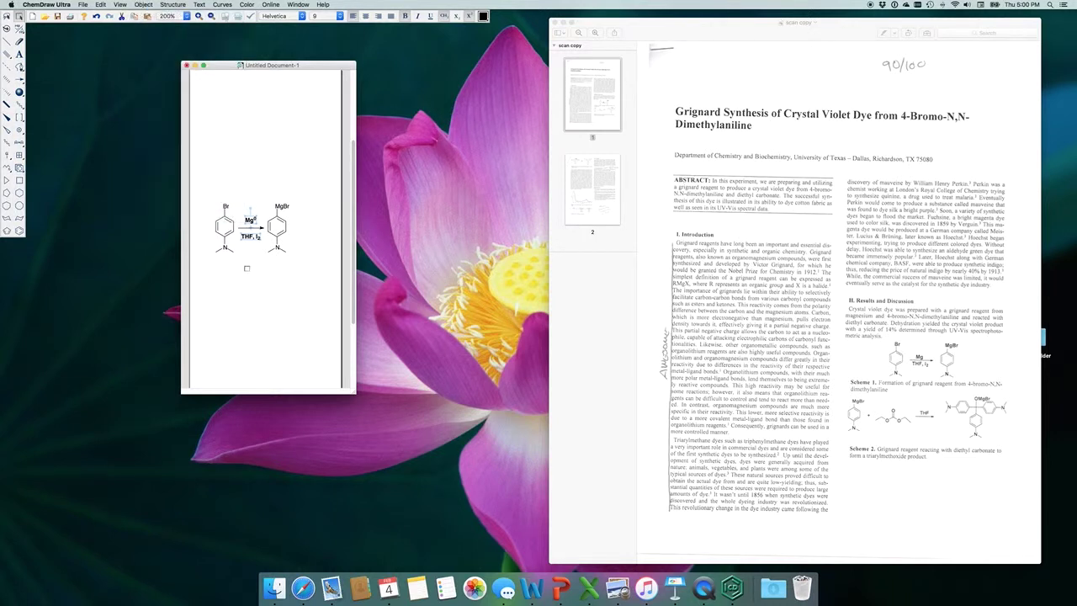
pyautogui.click(246, 208)
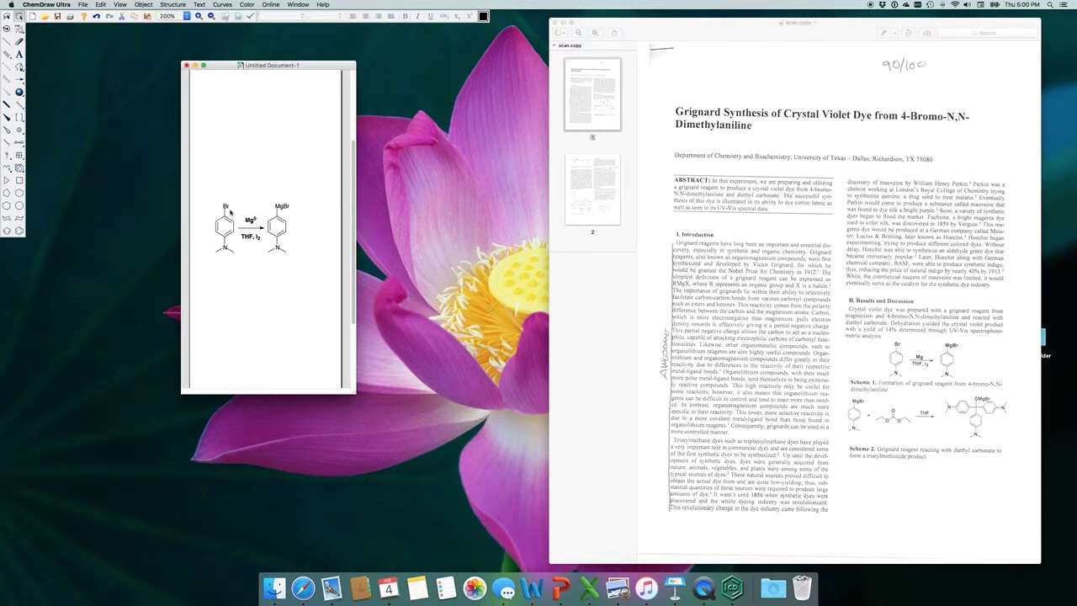
# - Shift the Mg label slightly down and the THF, I2 label slightly up so both sit closer to the reaction arrow
pyautogui.click(251, 222)
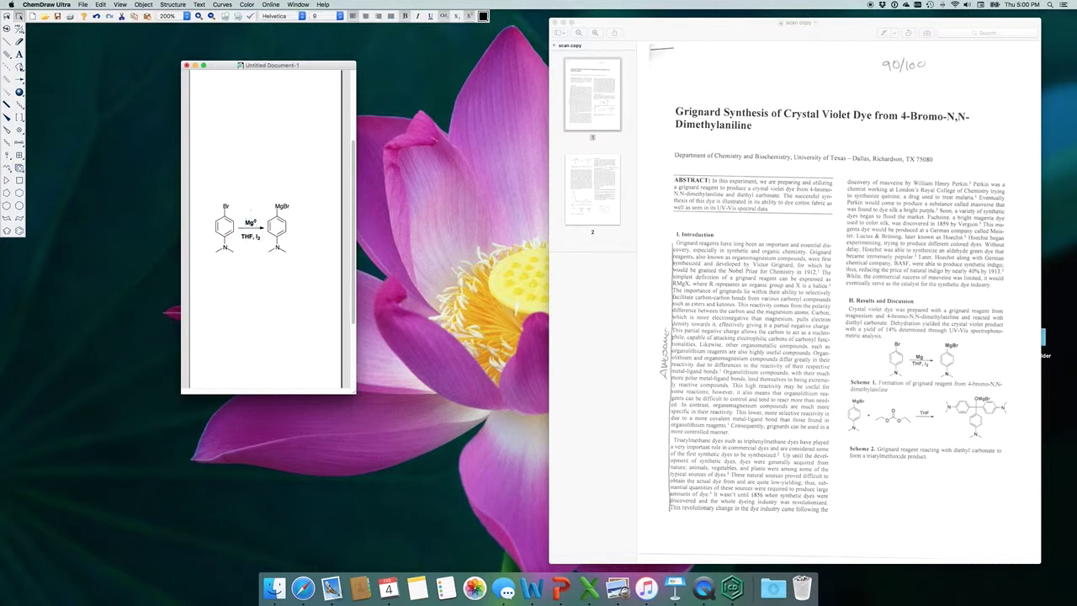
pyautogui.click(253, 282)
pyautogui.click(249, 249)
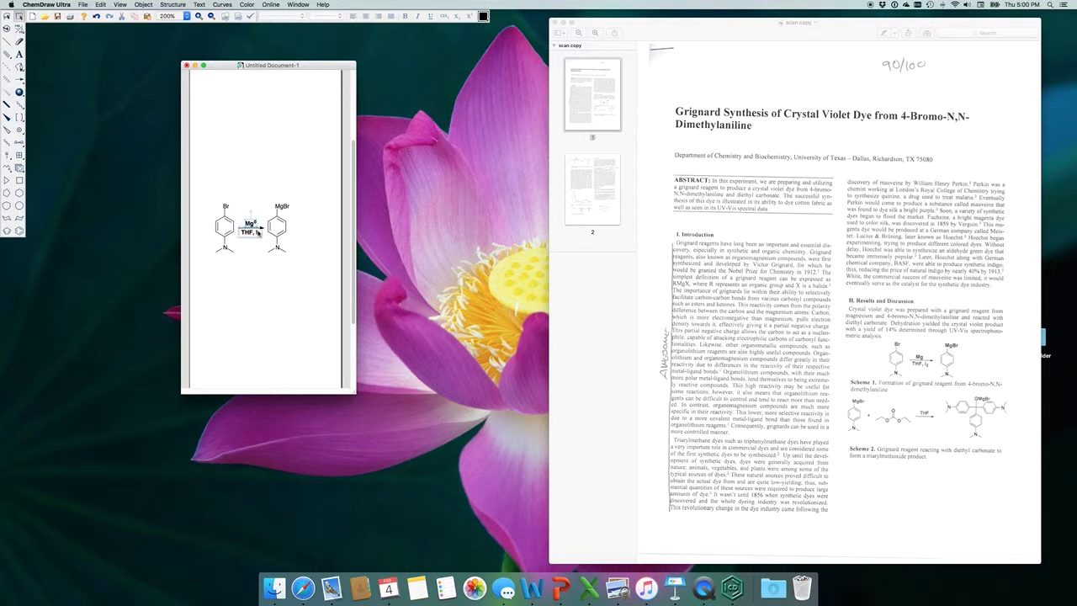
# - Realign the repositioned arrow labels with the reaction arrow on their L/R centers
pyautogui.click(257, 232)
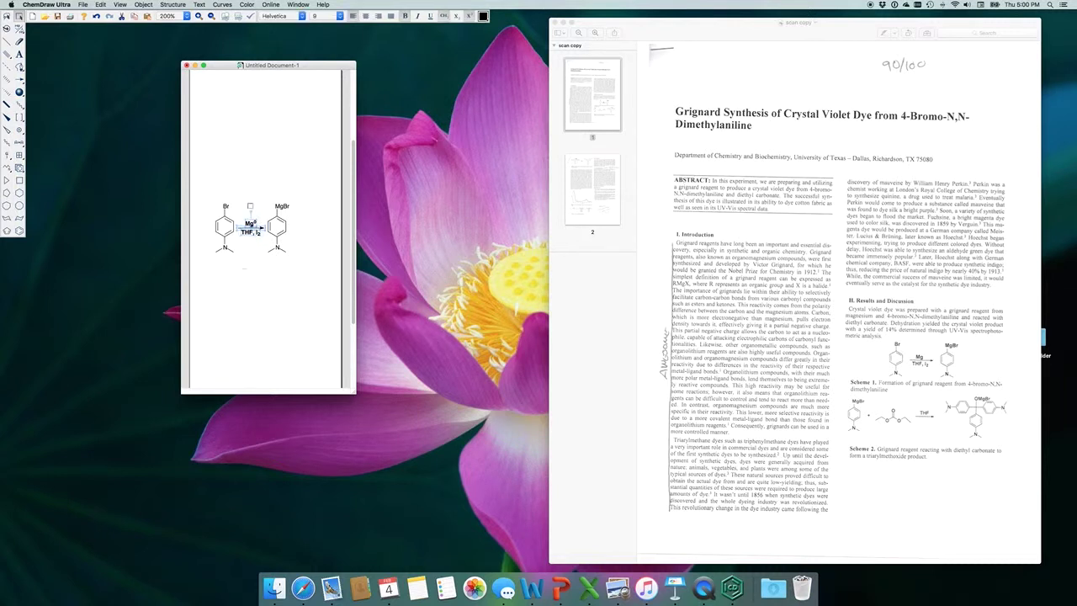
pyautogui.click(173, 4)
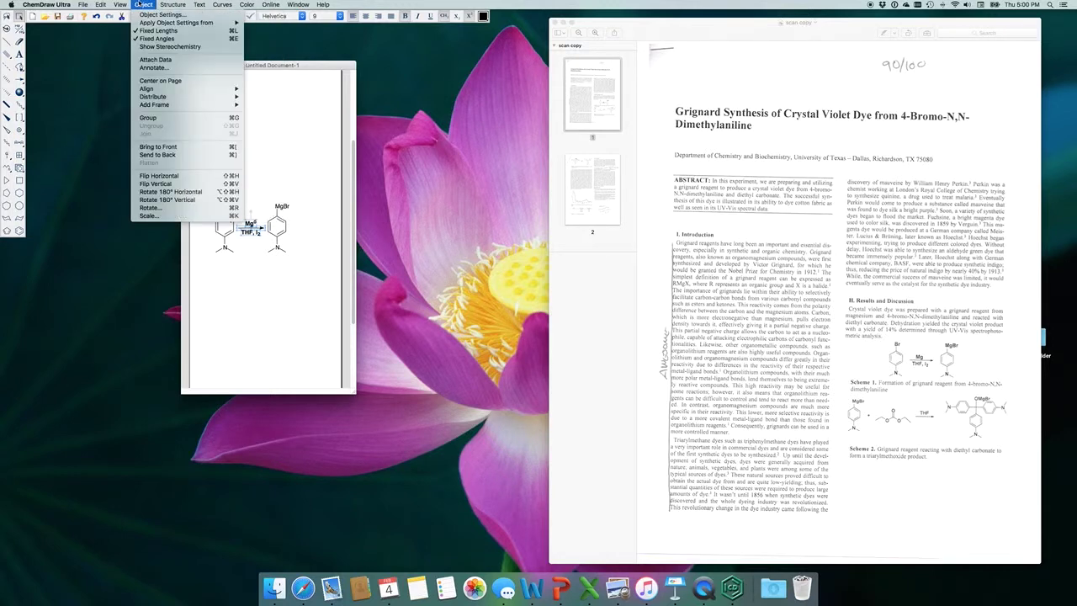
pyautogui.moveTo(156, 89)
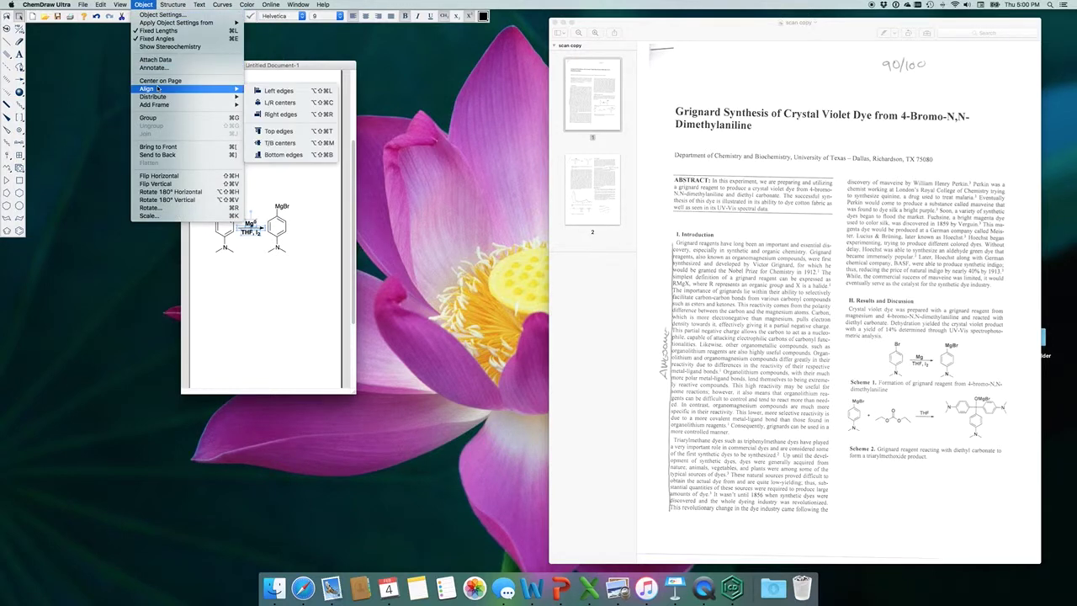
pyautogui.click(312, 106)
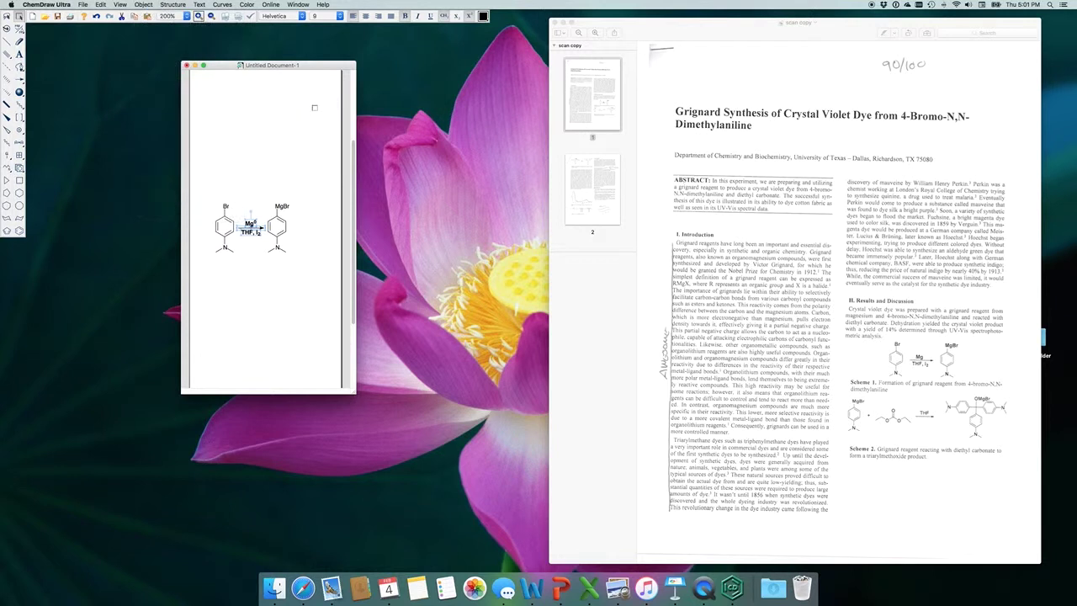
pyautogui.click(258, 299)
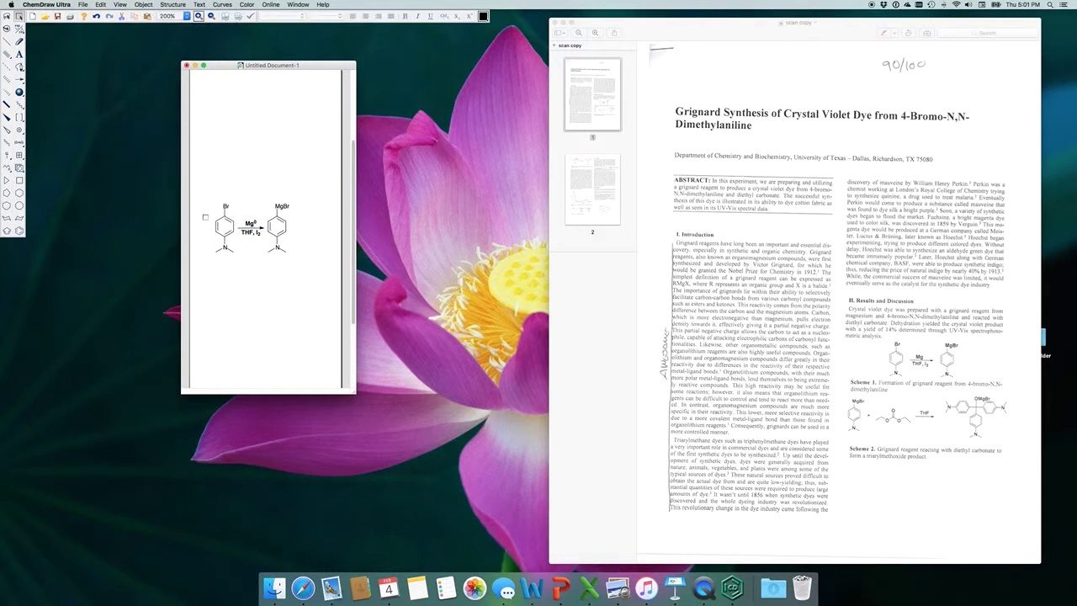
# - Shift the whole reaction scheme slightly down and to the right on the page, and place the document window clear of the paper's Scheme 1
pyautogui.moveTo(216, 66); pyautogui.dragTo(739, 190)
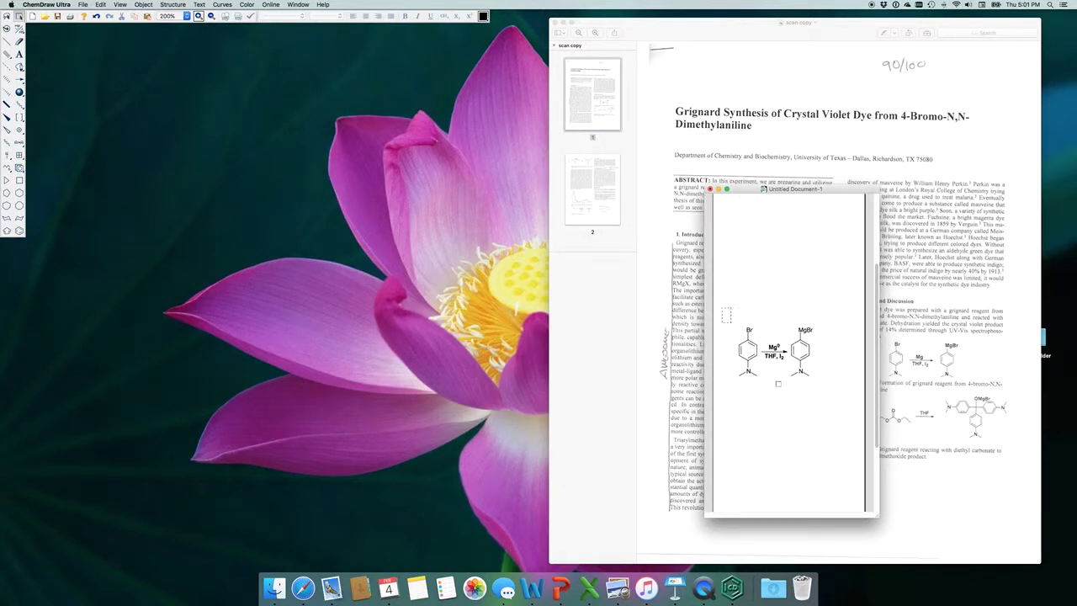
pyautogui.moveTo(722, 309); pyautogui.dragTo(844, 413)
pyautogui.moveTo(803, 354); pyautogui.dragTo(817, 361)
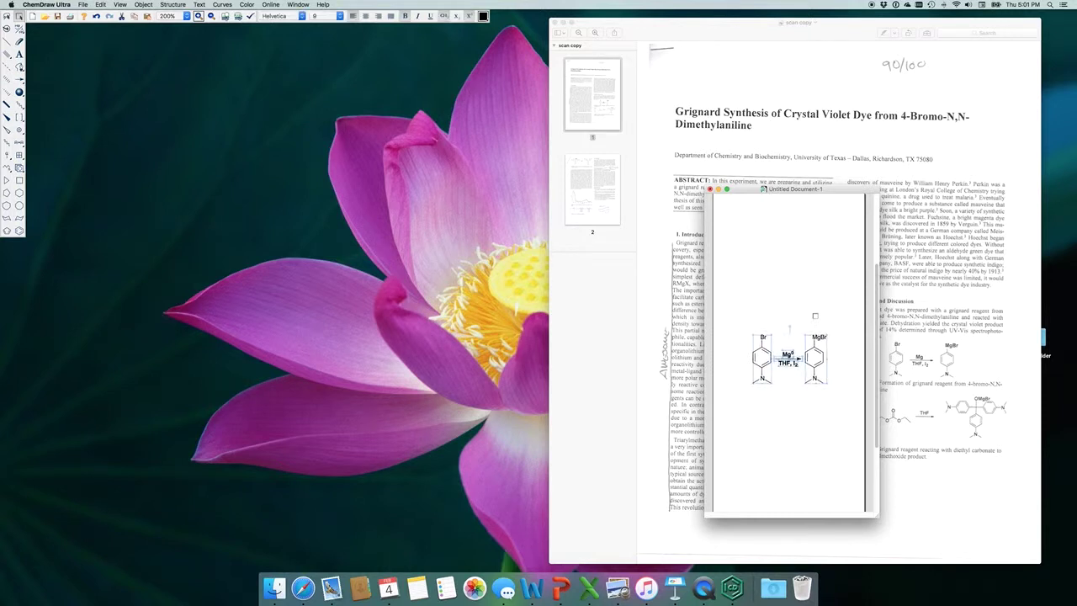
pyautogui.click(821, 318)
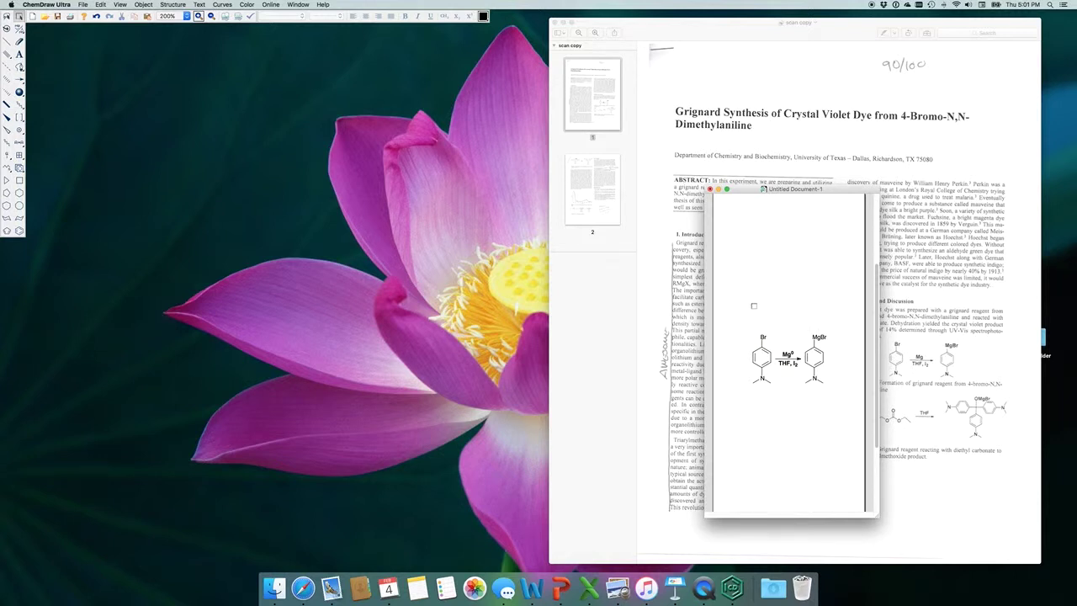
pyautogui.moveTo(839, 190); pyautogui.dragTo(593, 155)
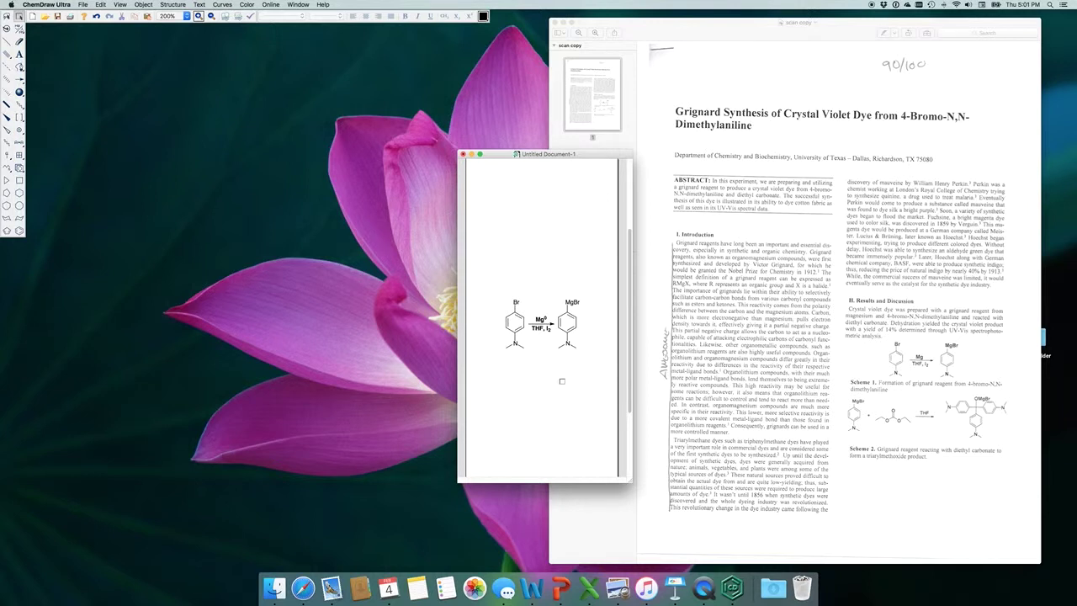
pyautogui.scroll(-5, 562, 381)
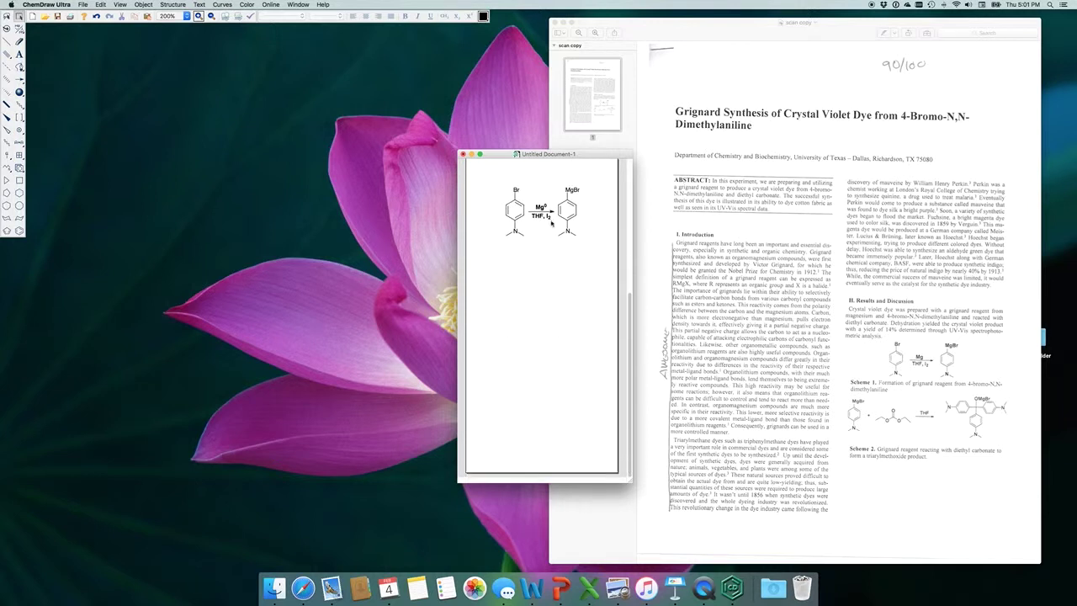
pyautogui.click(18, 155)
pyautogui.scroll(5, 523, 224)
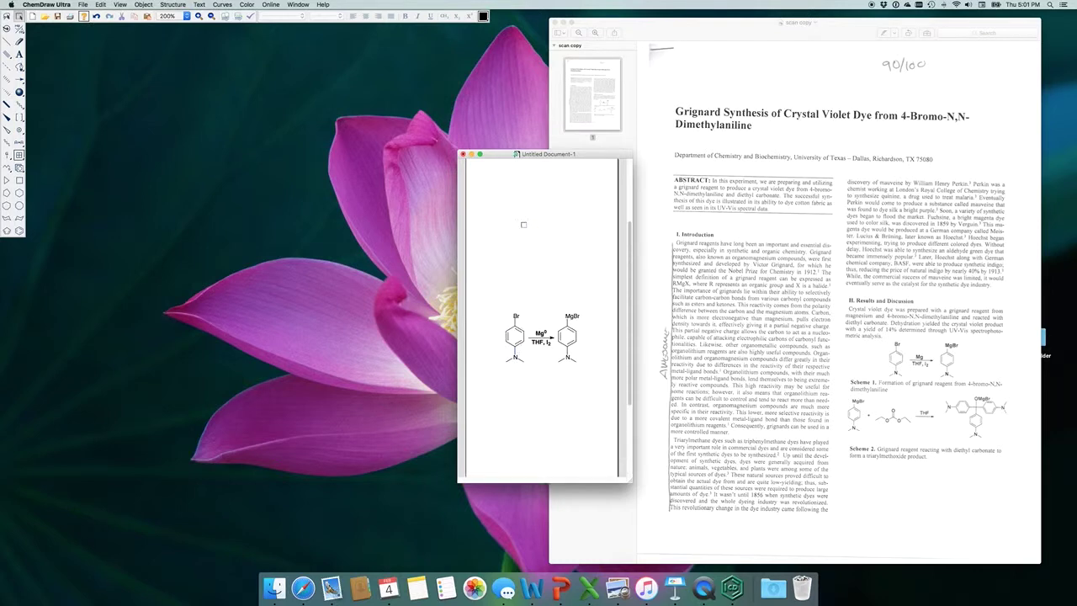
# - Choose PNG as the file format for saving a copy of the scheme and cancel without saving
pyautogui.click(83, 8)
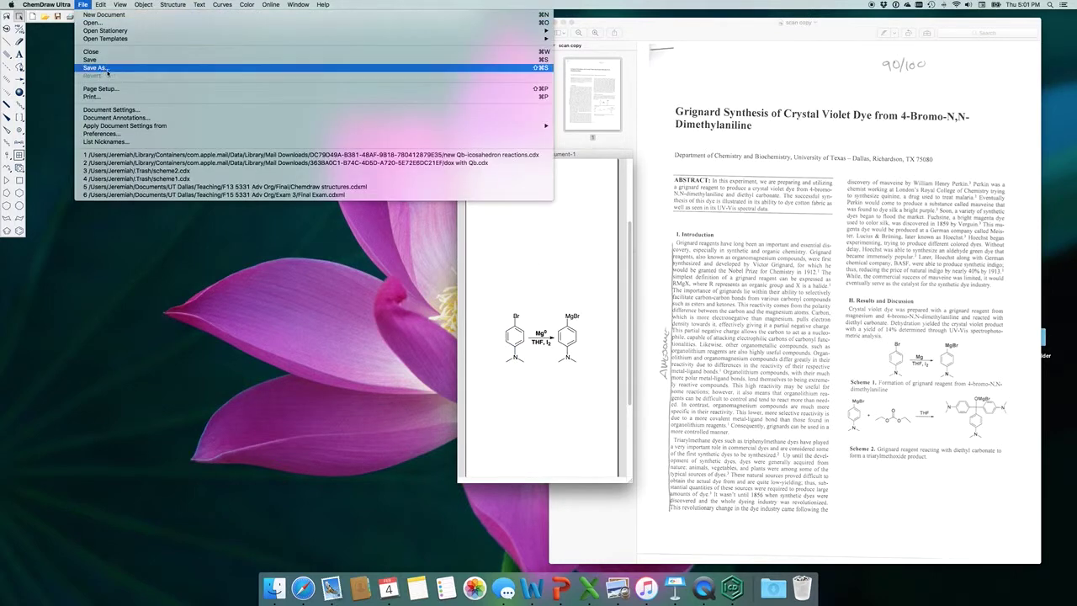
pyautogui.click(107, 72)
pyautogui.click(505, 396)
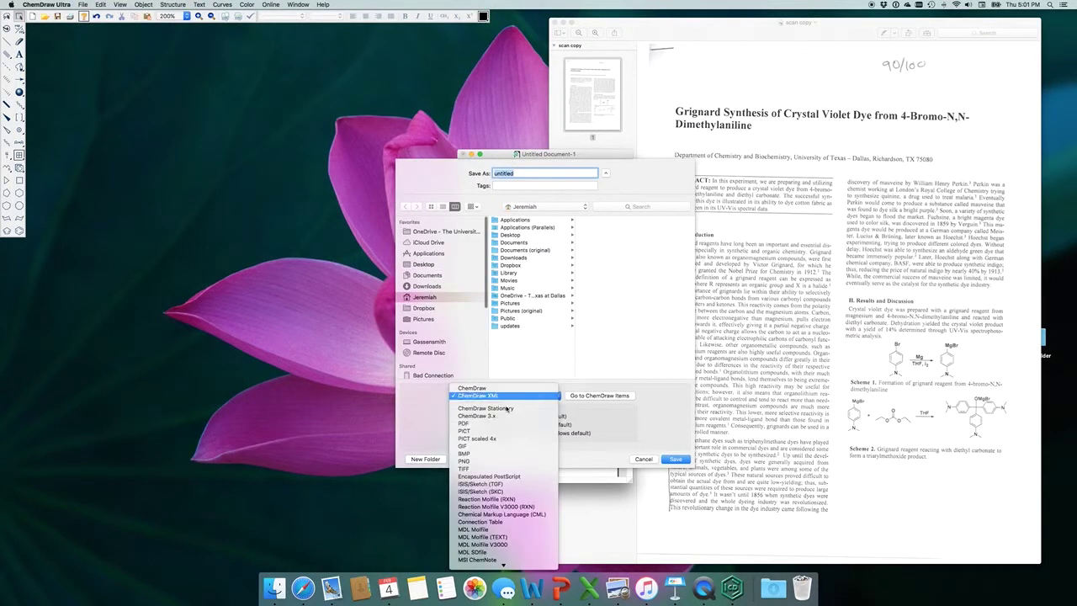
pyautogui.click(509, 462)
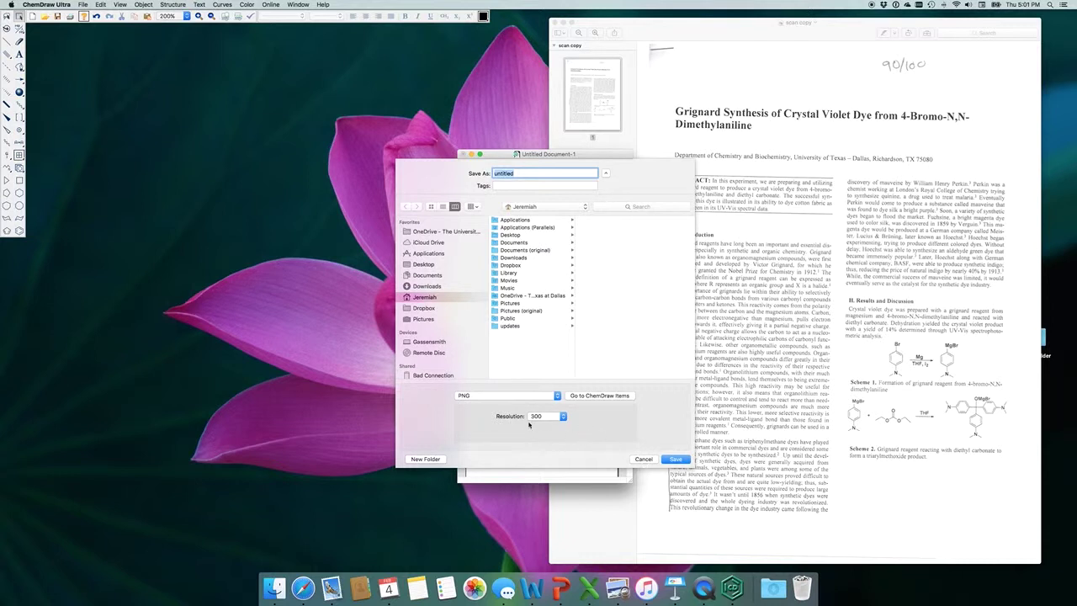
pyautogui.click(642, 459)
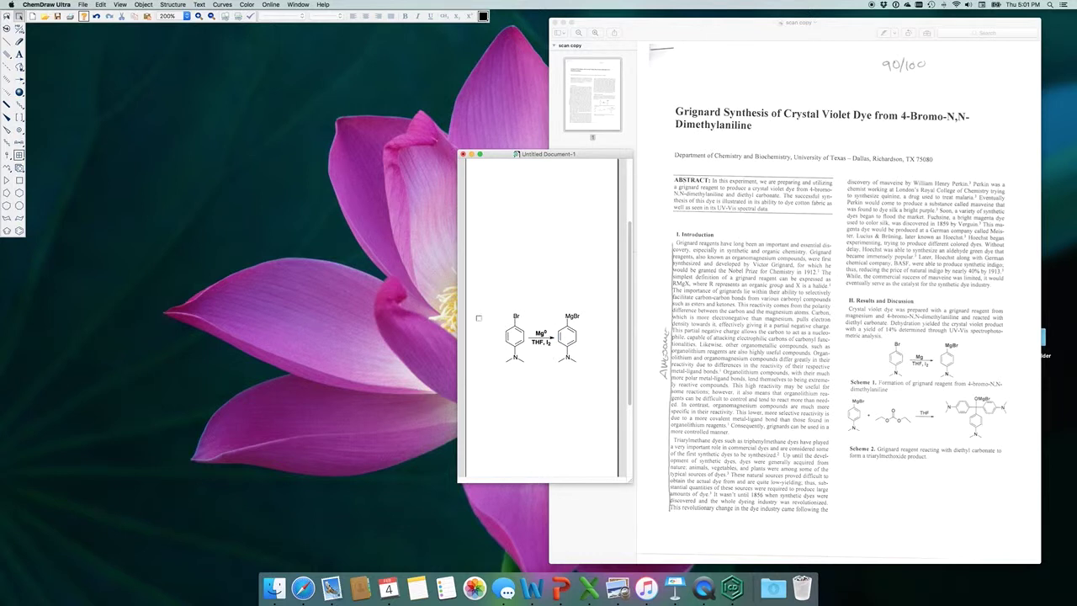
# - Delete the whole reaction scheme and move the empty document window away from the paper
pyautogui.moveTo(483, 301); pyautogui.dragTo(605, 404)
pyautogui.press('Delete')
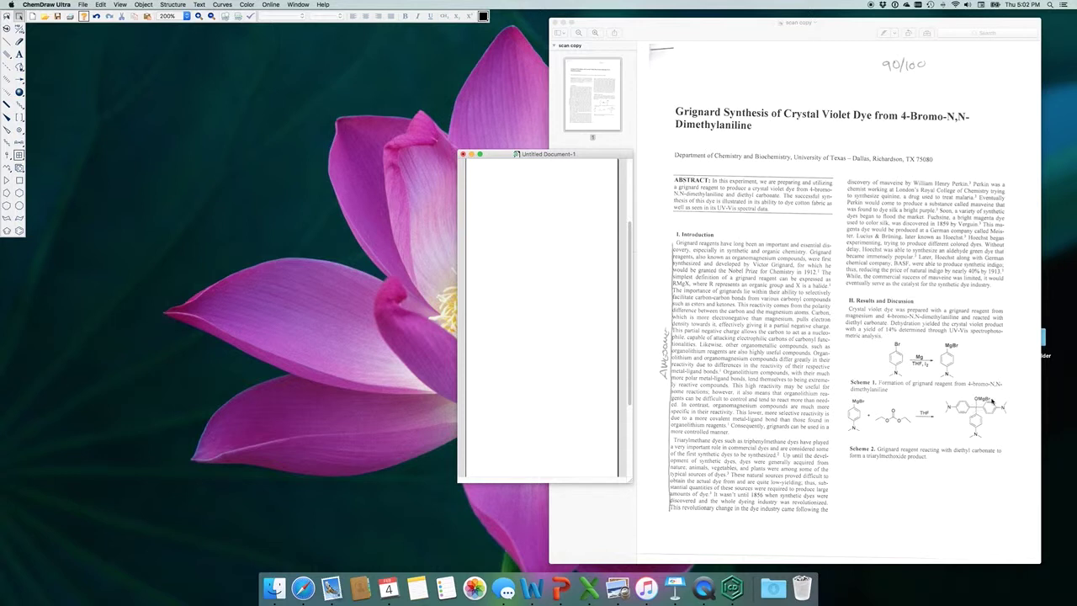
pyautogui.moveTo(589, 154); pyautogui.dragTo(252, 108)
# - Draw a benzene ring and bond it to a central carbon bearing three more single bonds
pyautogui.click(18, 231)
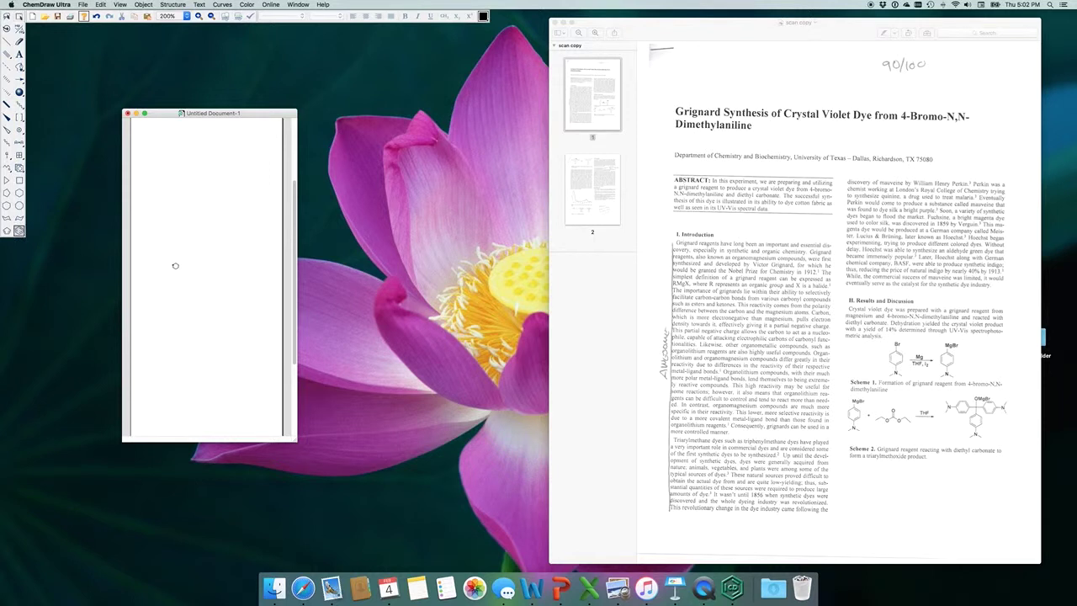
pyautogui.click(171, 265)
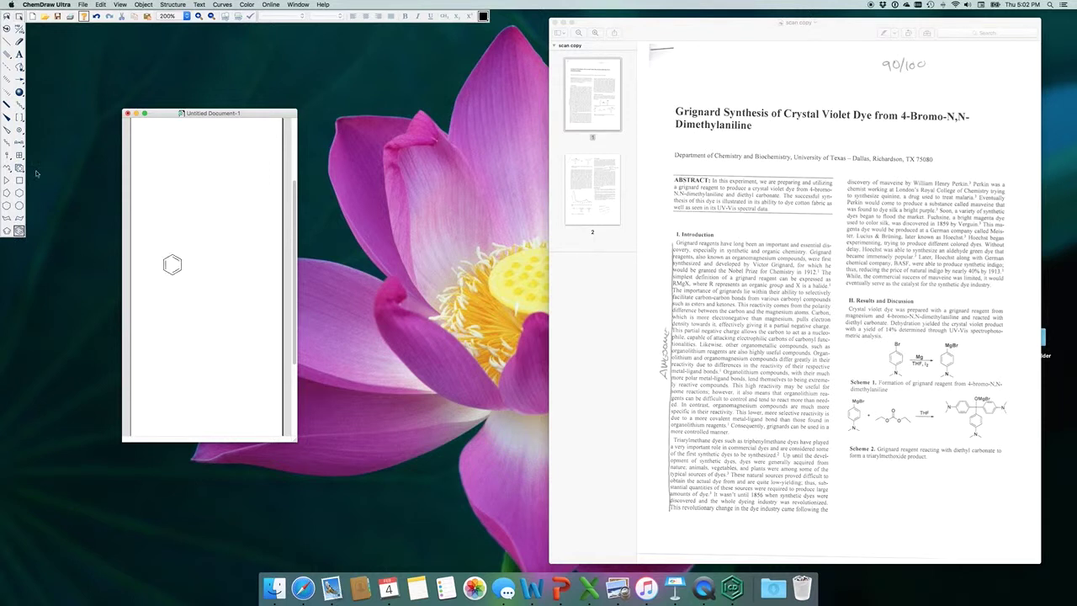
pyautogui.click(7, 40)
pyautogui.click(192, 259)
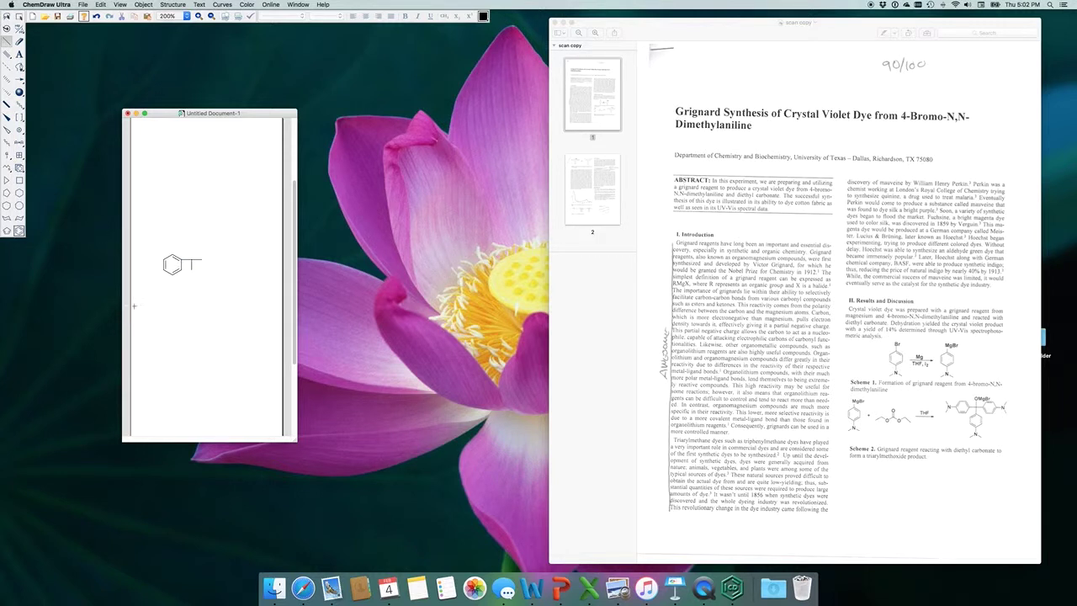
# - Attach two more benzene rings to the central carbon's downward and outward-facing single bonds
pyautogui.click(18, 230)
pyautogui.click(193, 270)
pyautogui.click(205, 261)
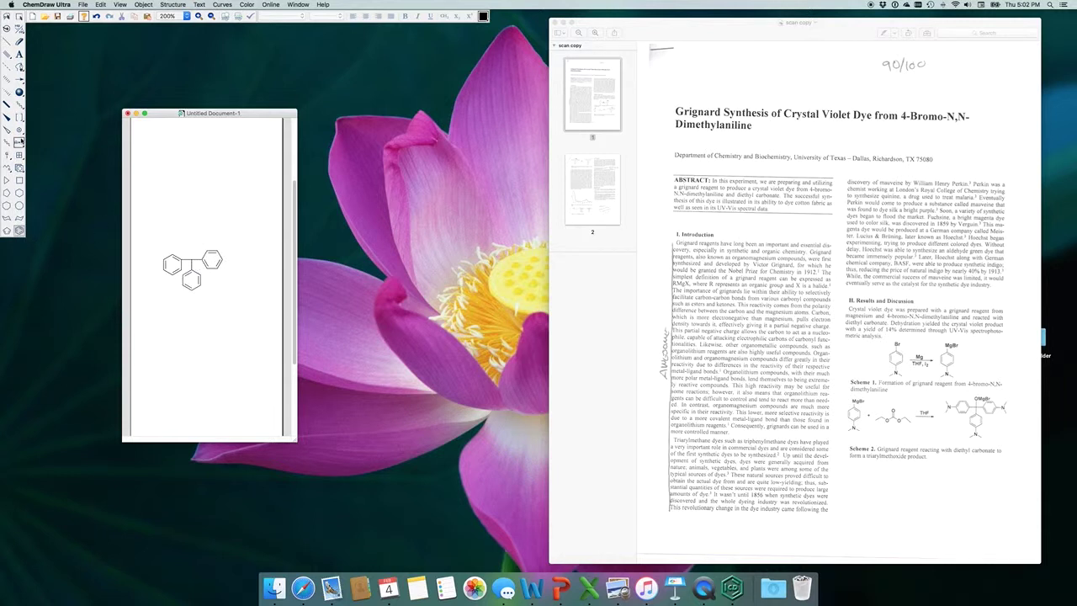
# - Put an oxygen on the central carbon's upward bond and attach an MgBr label to it through a single bond
pyautogui.click(7, 40)
pyautogui.click(207, 239)
pyautogui.write('MgBr')
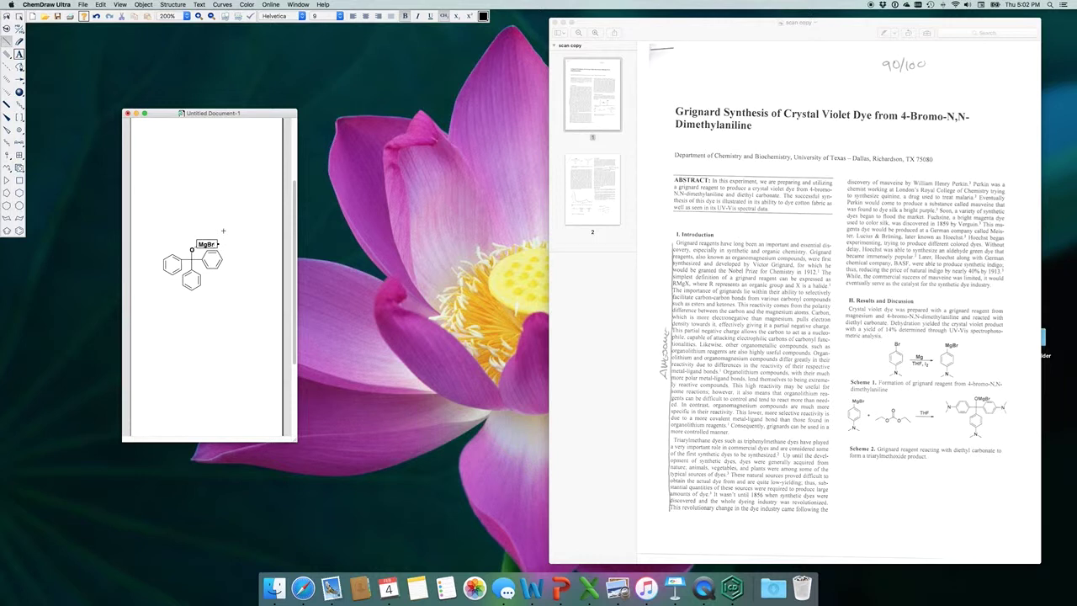
pyautogui.click(18, 16)
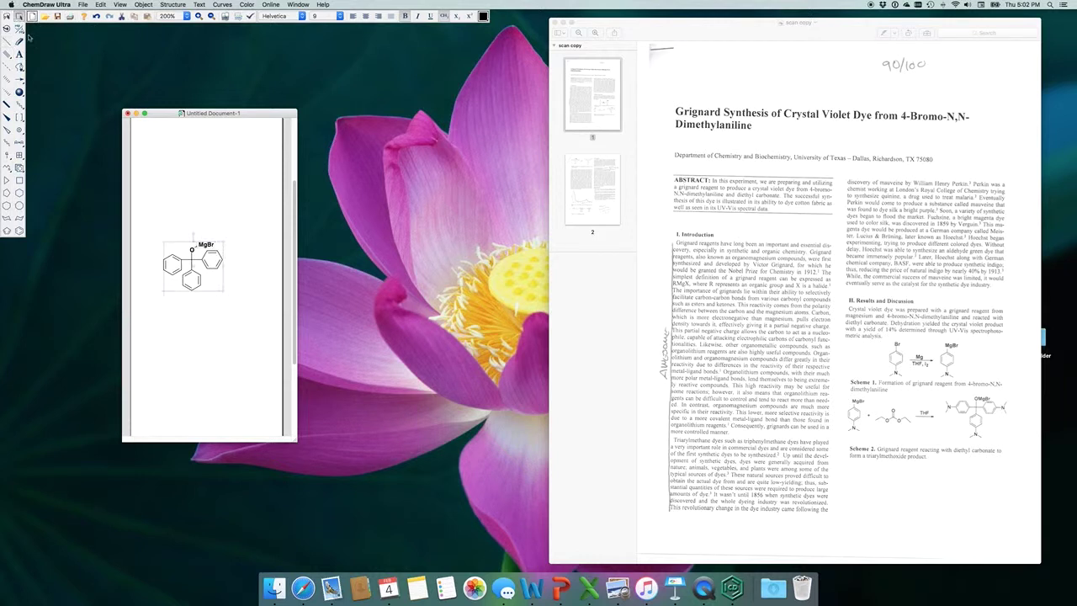
# - Run Clean Up Structure on the whole triphenyl molecule
pyautogui.click(251, 261)
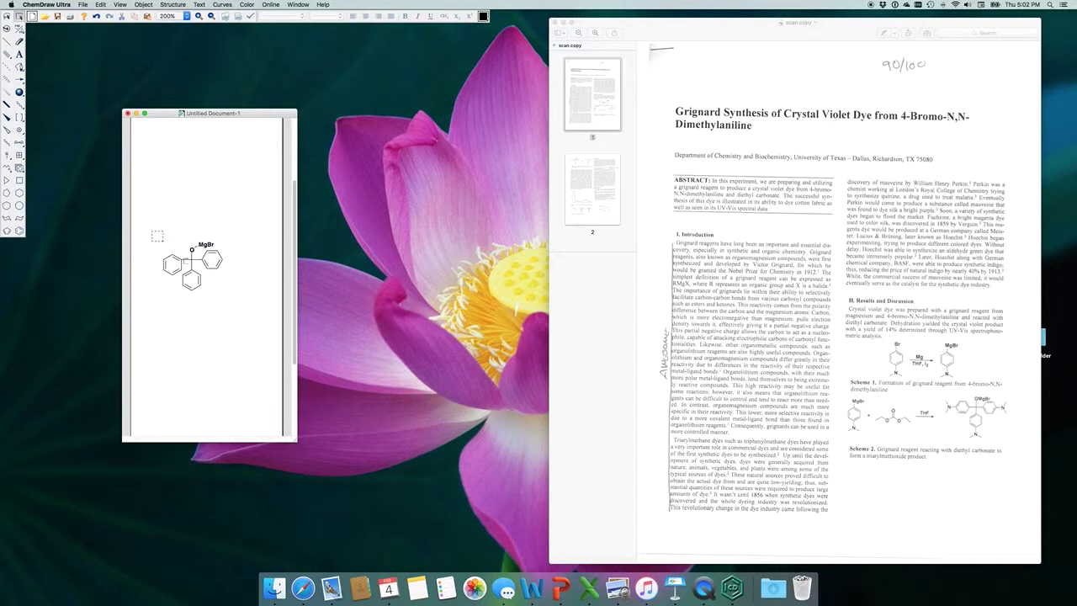
pyautogui.moveTo(154, 232); pyautogui.dragTo(251, 319)
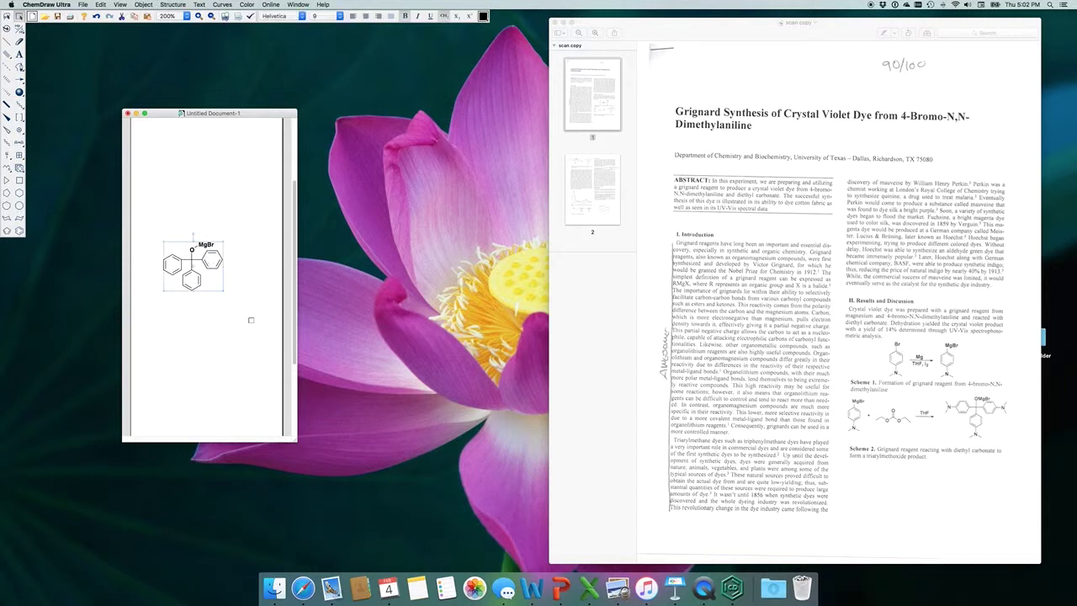
pyautogui.click(225, 17)
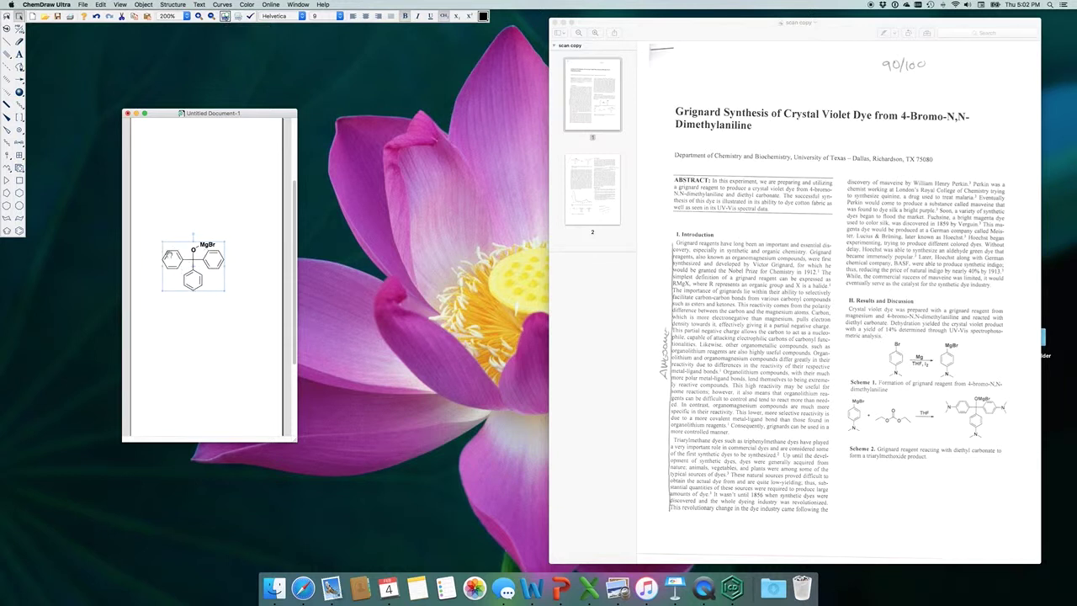
# - Delete the separate MgBr group and relabel the oxygen on the central carbon as OMgBr
pyautogui.click(216, 273)
pyautogui.doubleClick(205, 247)
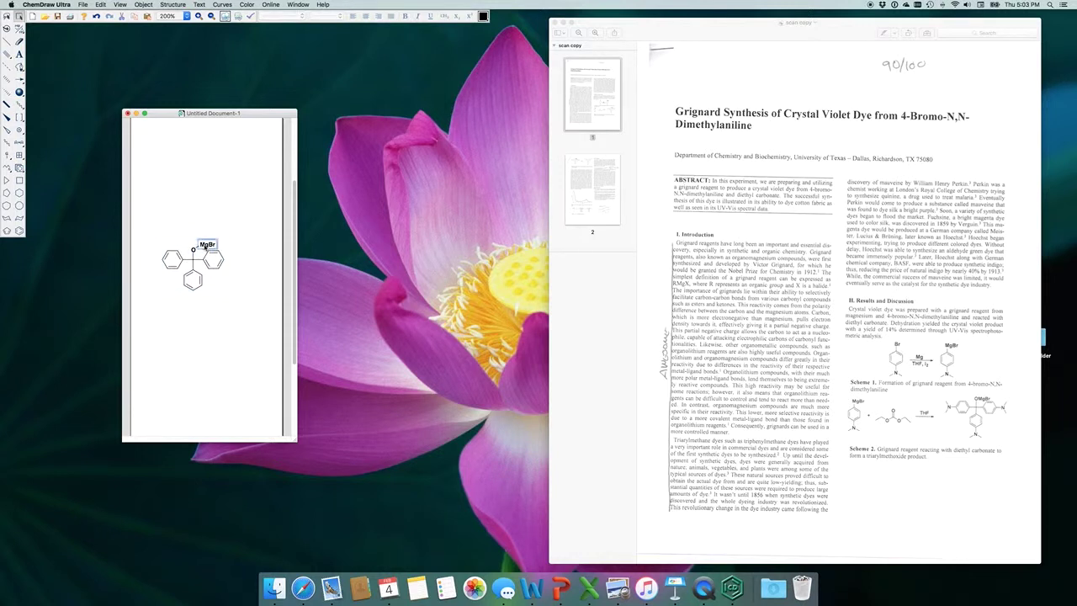
pyautogui.press('BackSpace')
pyautogui.write('OH')
pyautogui.press('Return')
pyautogui.doubleClick(196, 251)
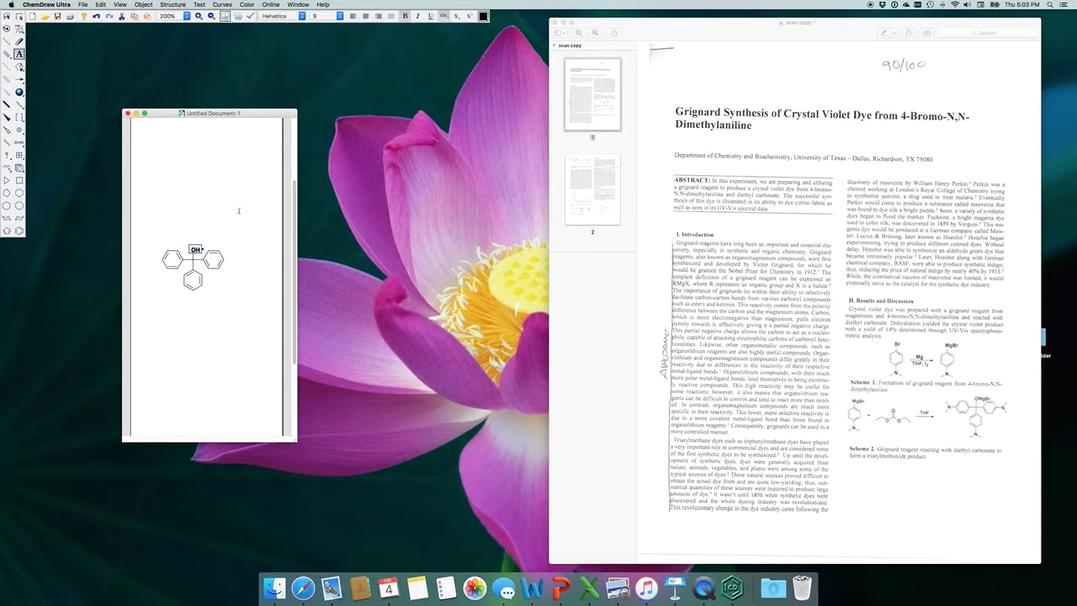
pyautogui.write('OMgBr')
pyautogui.click(19, 16)
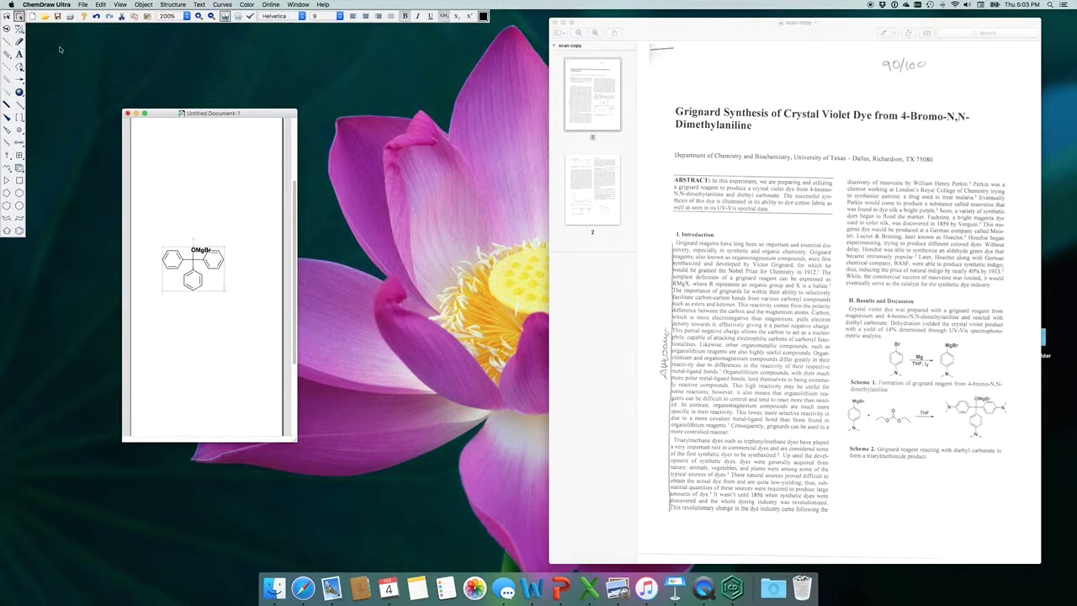
# - Set the text alignment of the whole molecule's OMgBr label to Centered
pyautogui.click(189, 162)
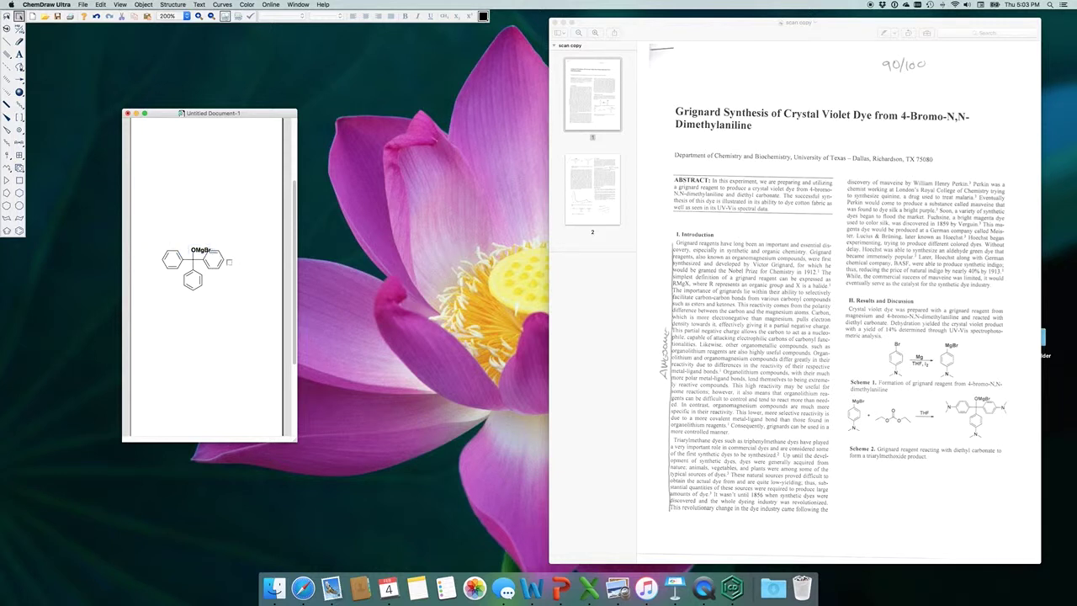
pyautogui.moveTo(153, 232); pyautogui.dragTo(283, 341)
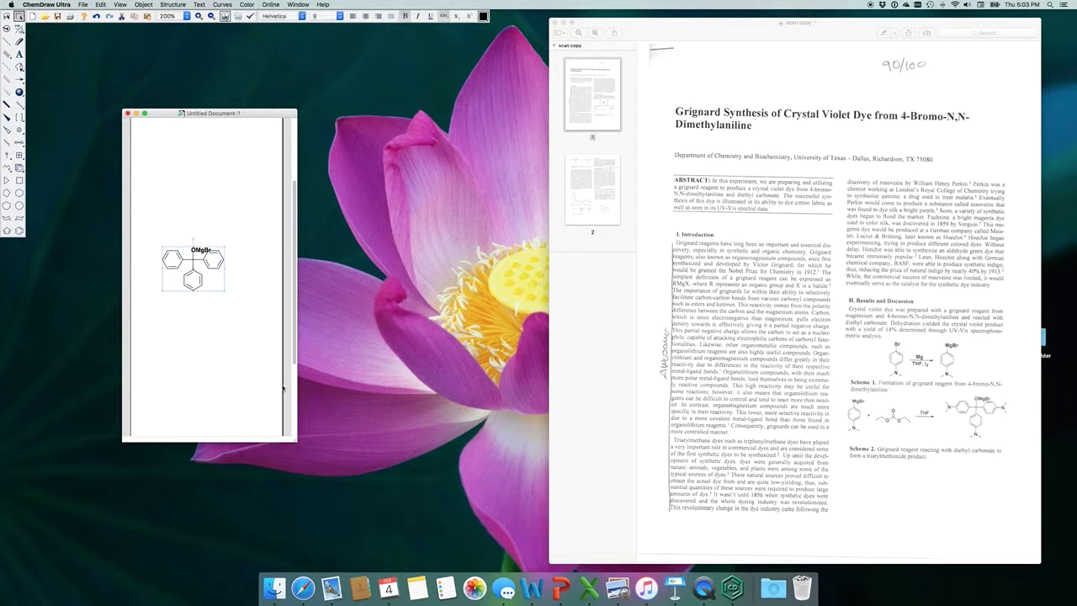
pyautogui.click(142, 5)
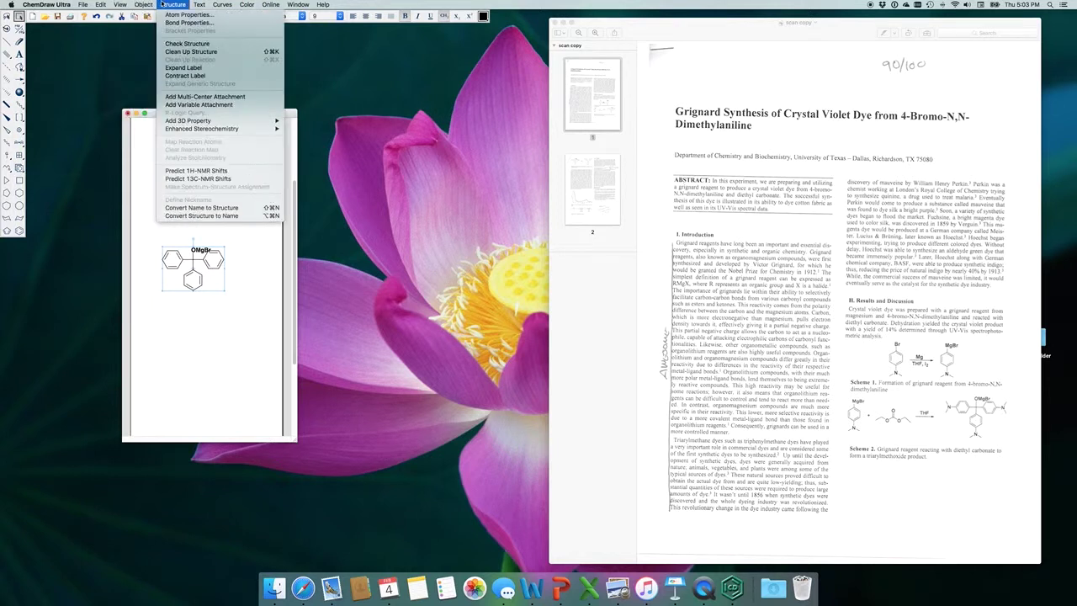
pyautogui.moveTo(199, 4)
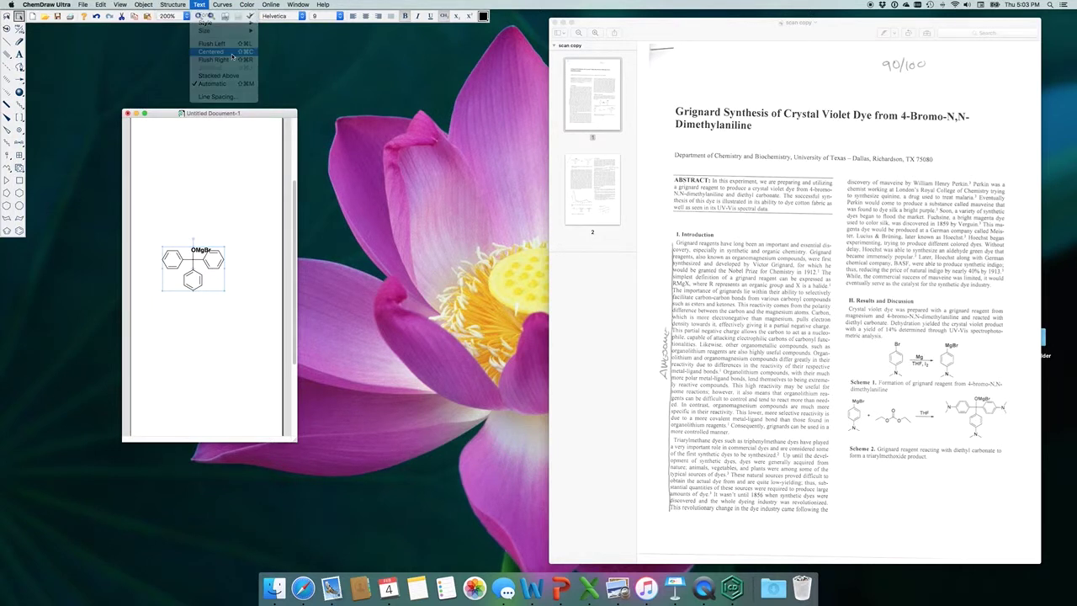
pyautogui.click(228, 144)
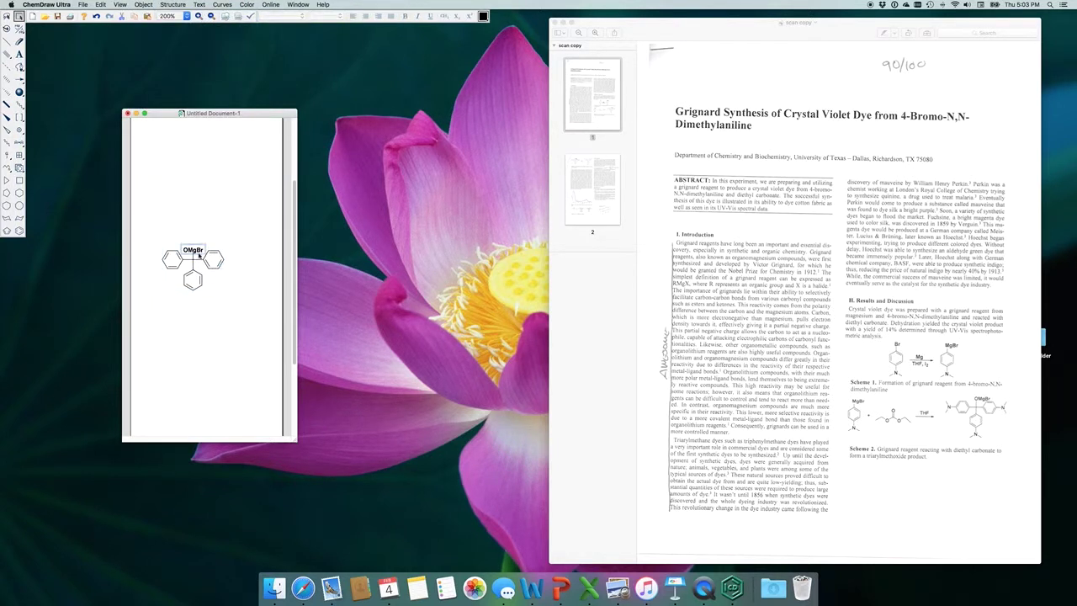
# - Set the OMgBr label's alignment to Flush Left and rotate the whole molecule clockwise so the OMgBr bond slants up to the right
pyautogui.moveTo(213, 236); pyautogui.dragTo(220, 277)
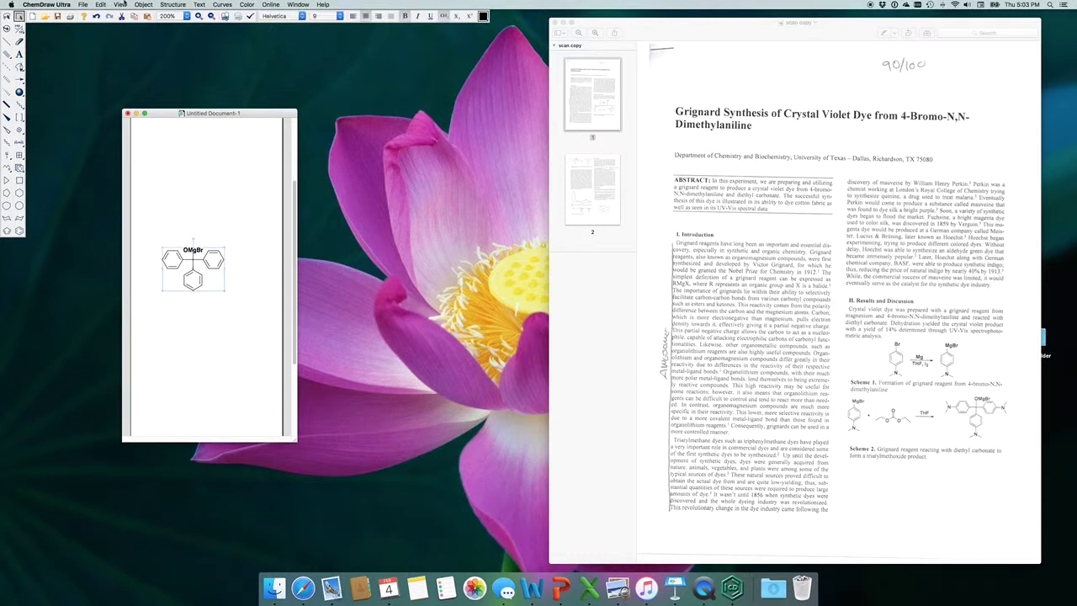
pyautogui.click(196, 5)
pyautogui.click(215, 44)
pyautogui.moveTo(194, 241); pyautogui.dragTo(225, 241)
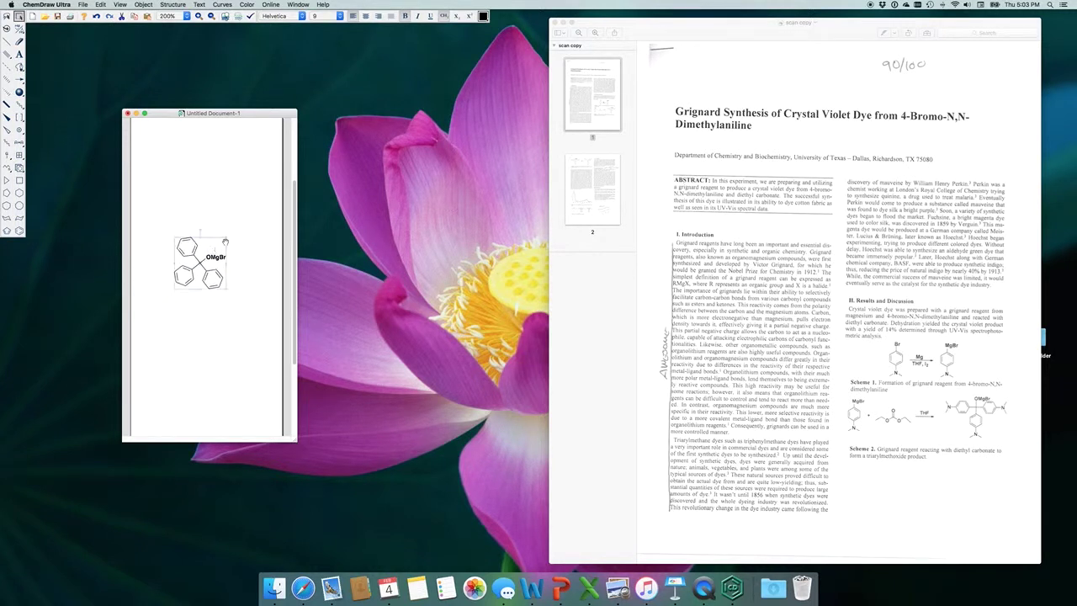
pyautogui.click(245, 283)
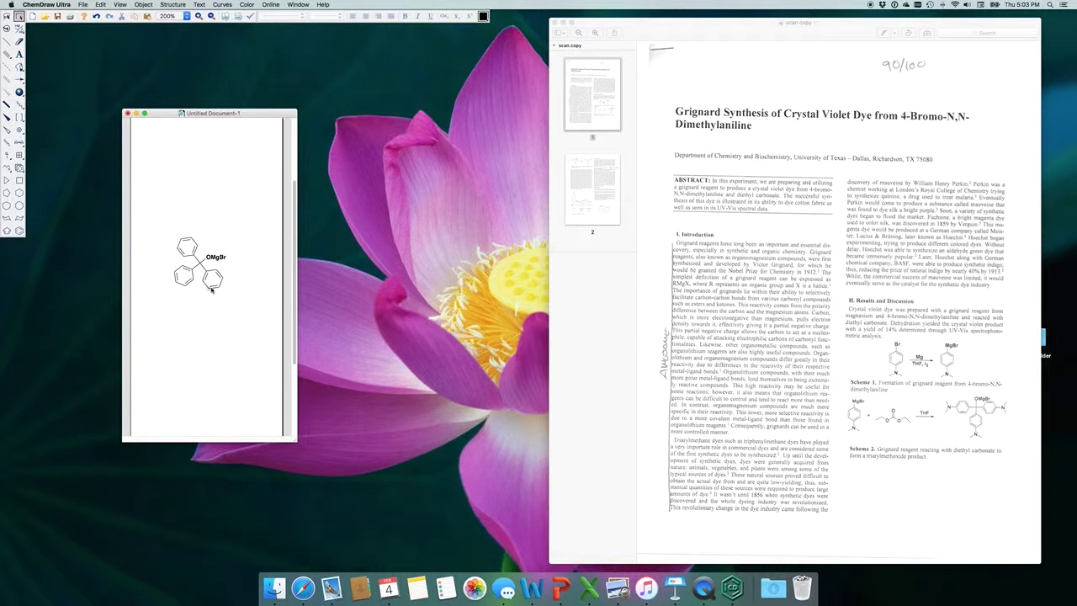
# - Run Clean Up Structure repeatedly on the rotated molecule to try other arrangements of its rings and OMgBr group
pyautogui.moveTo(153, 222); pyautogui.dragTo(253, 320)
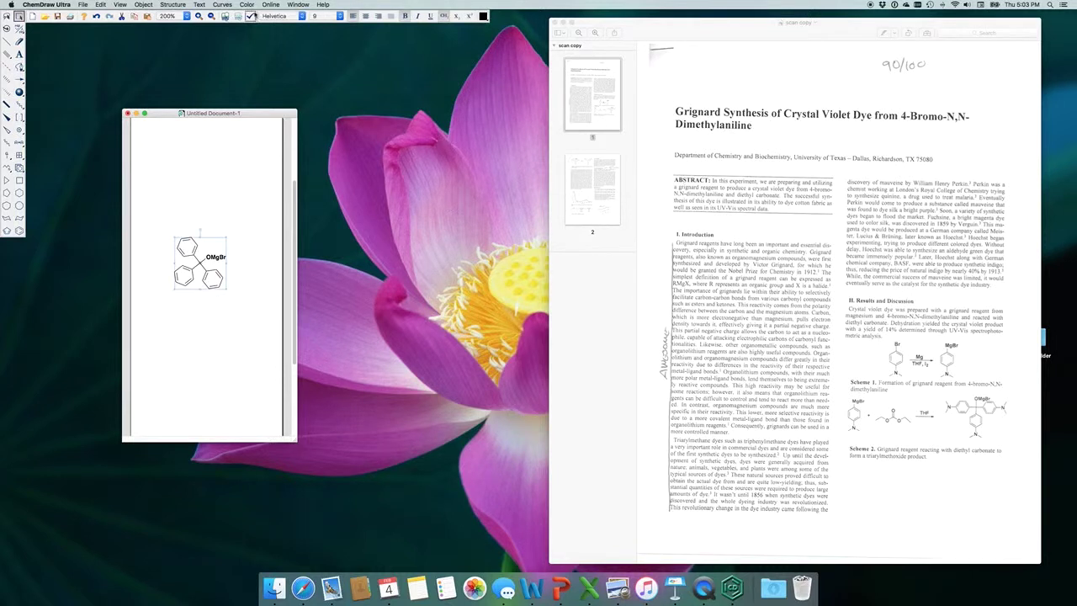
pyautogui.click(225, 16)
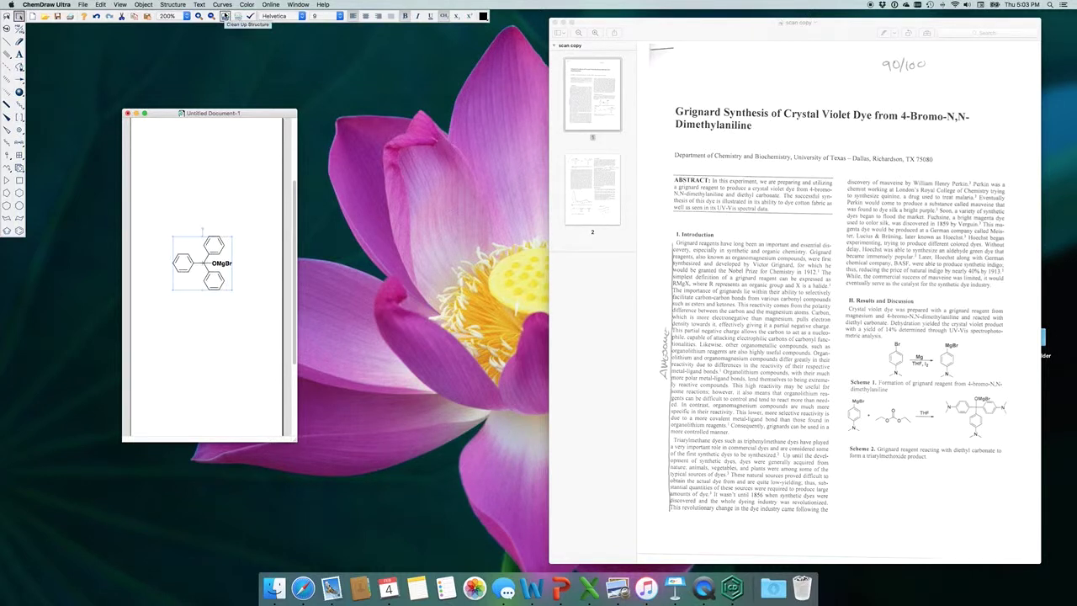
pyautogui.click(270, 336)
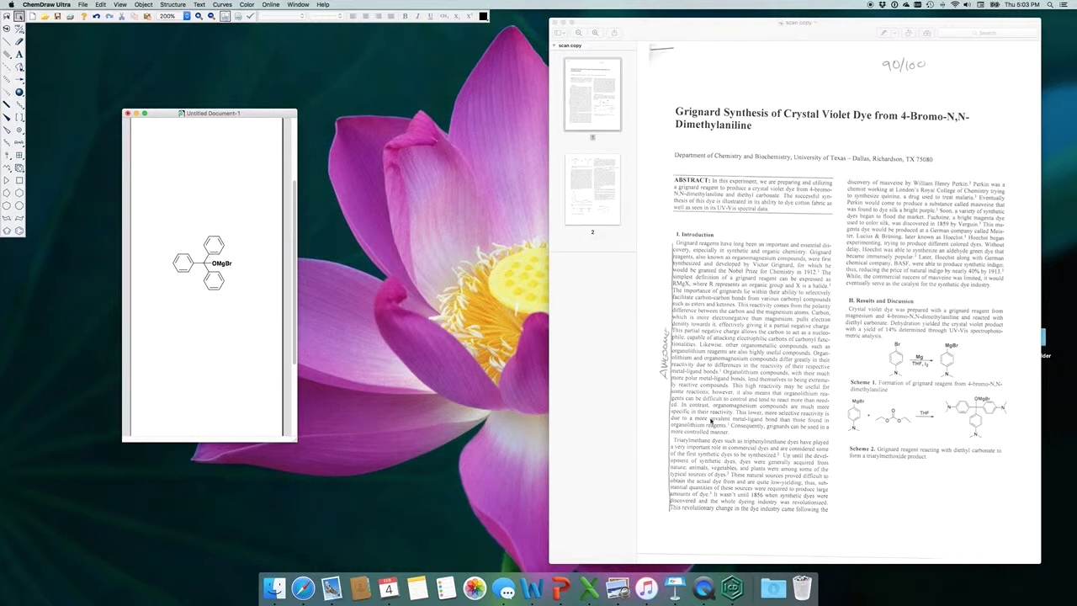
pyautogui.moveTo(165, 228); pyautogui.dragTo(244, 309)
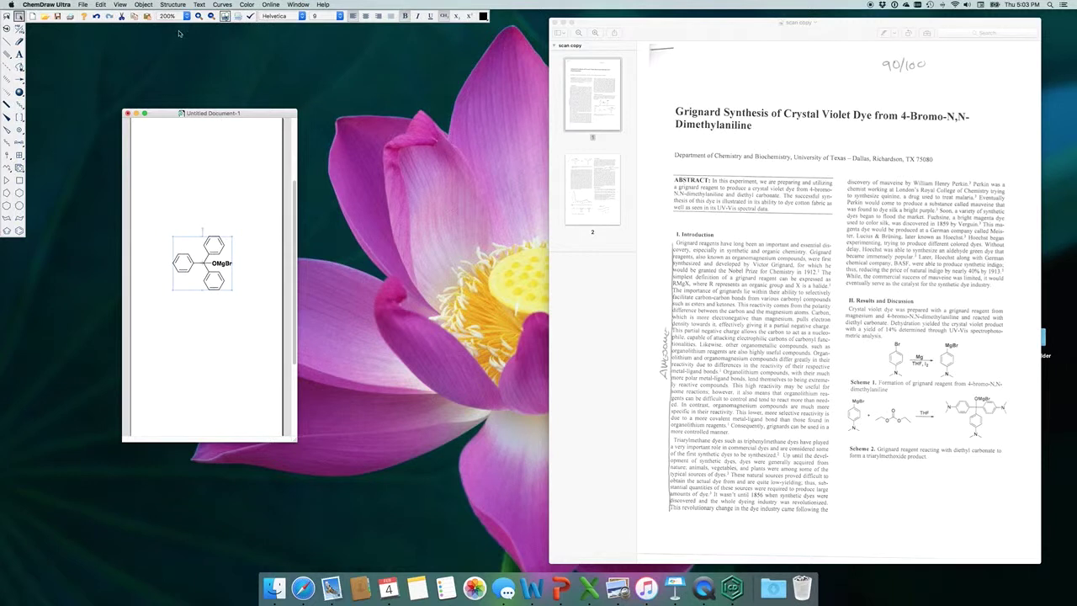
pyautogui.click(225, 17)
pyautogui.click(224, 17)
pyautogui.click(224, 17)
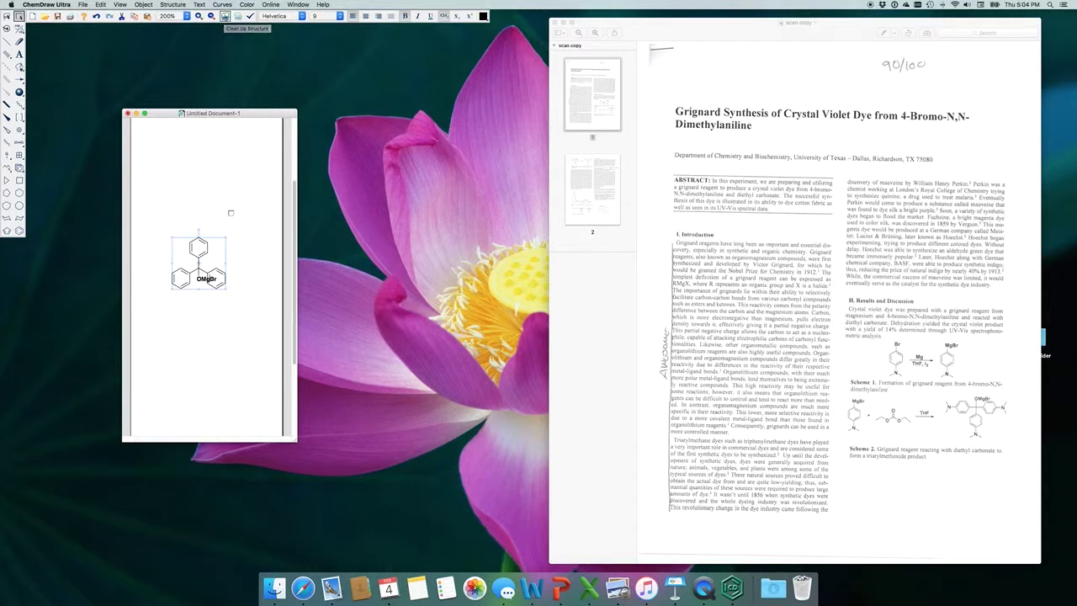
# - Undo all the clean-ups made since the rotation and reselect the whole molecule
pyautogui.press('super+z')
pyautogui.press('super+z')
pyautogui.press('super+z')
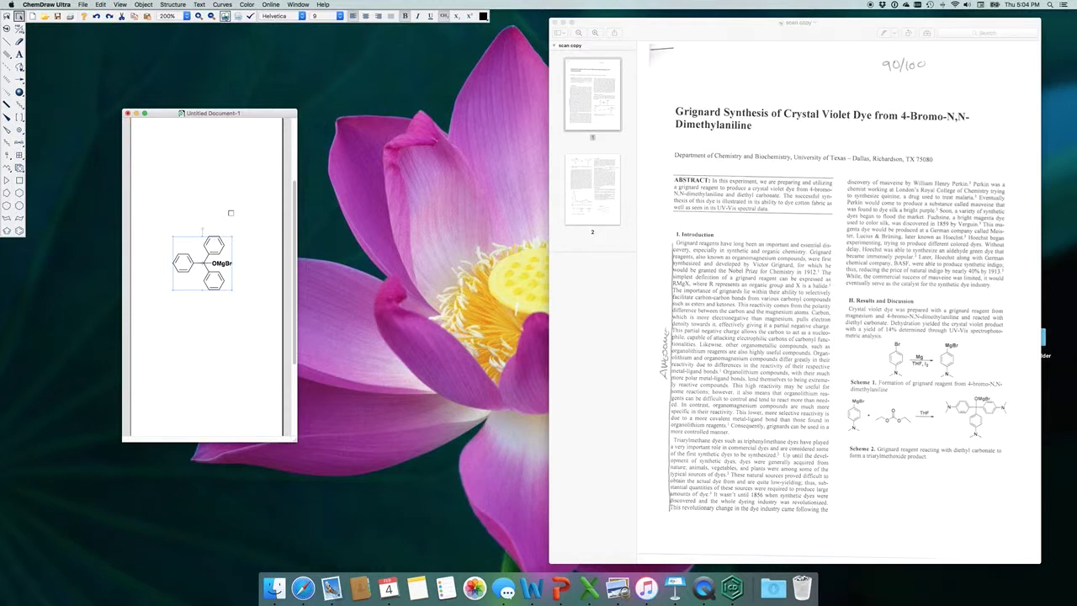
pyautogui.press('super+z')
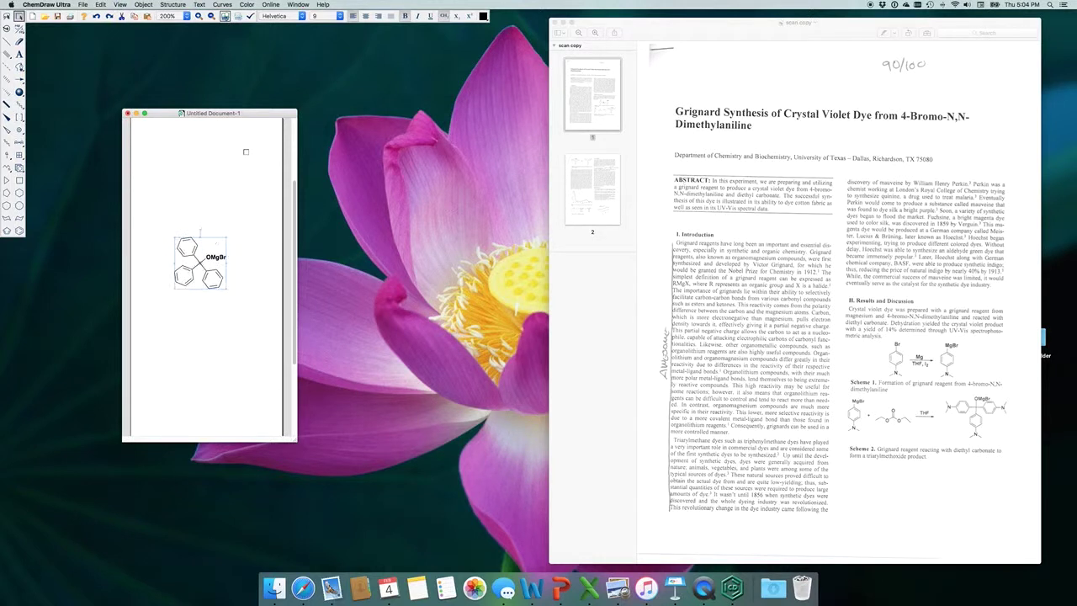
pyautogui.click(243, 275)
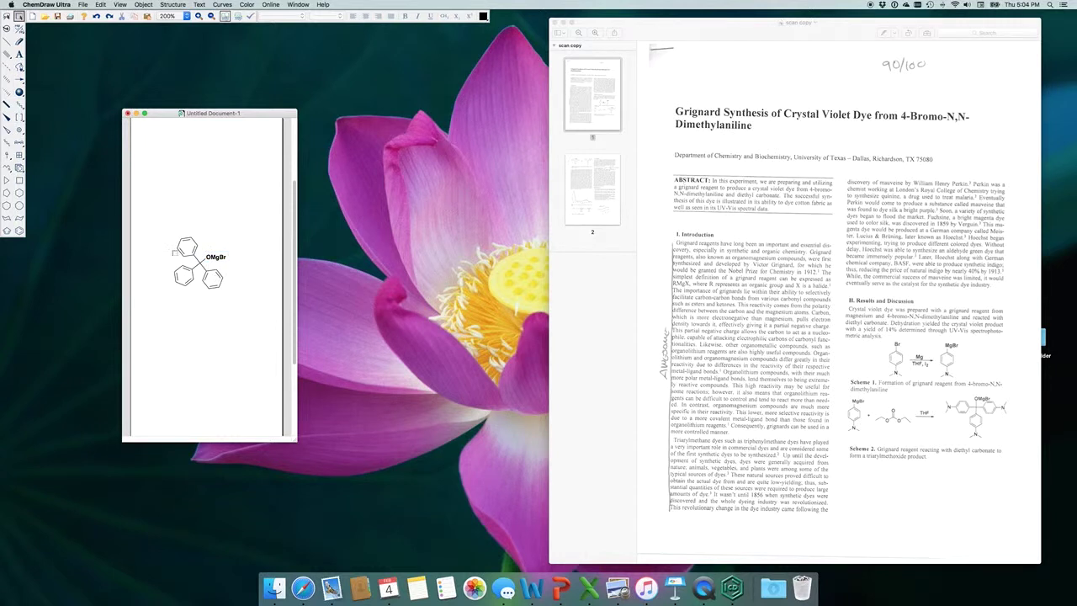
pyautogui.moveTo(161, 221); pyautogui.dragTo(271, 347)
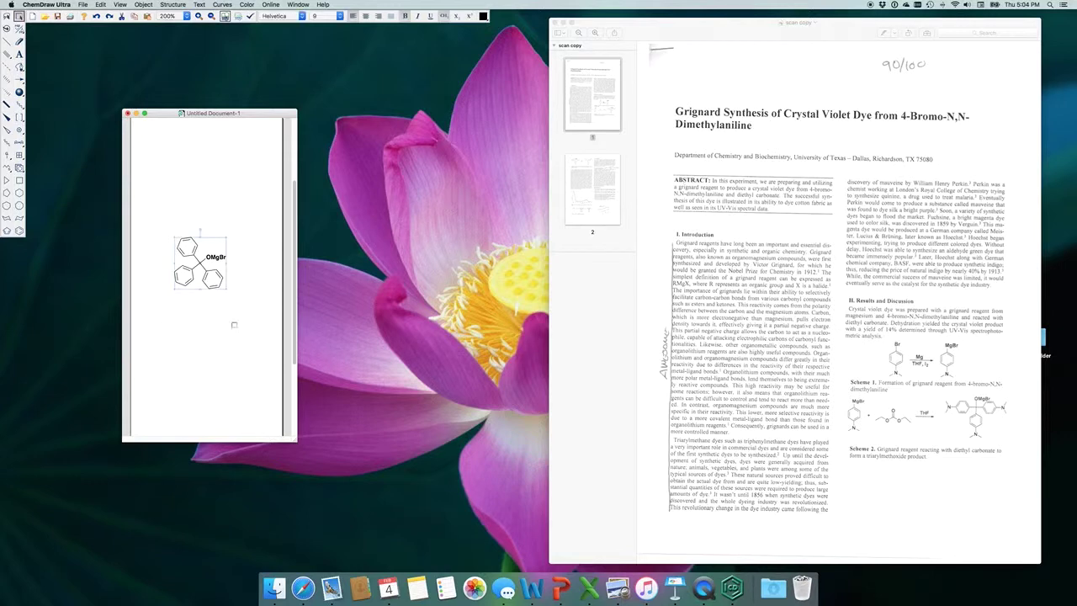
# - Move the scanned paper's window toward the screen's centre, place the ChemDraw document window over it, and deselect the molecule
pyautogui.moveTo(870, 28); pyautogui.dragTo(644, 23)
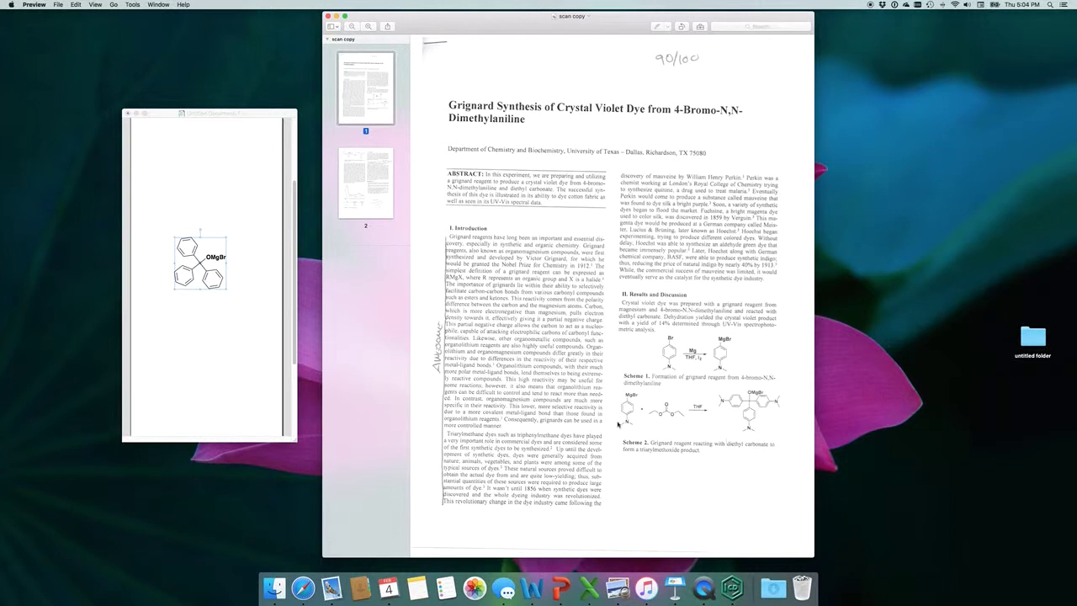
pyautogui.click(151, 137)
pyautogui.moveTo(169, 113); pyautogui.dragTo(588, 219)
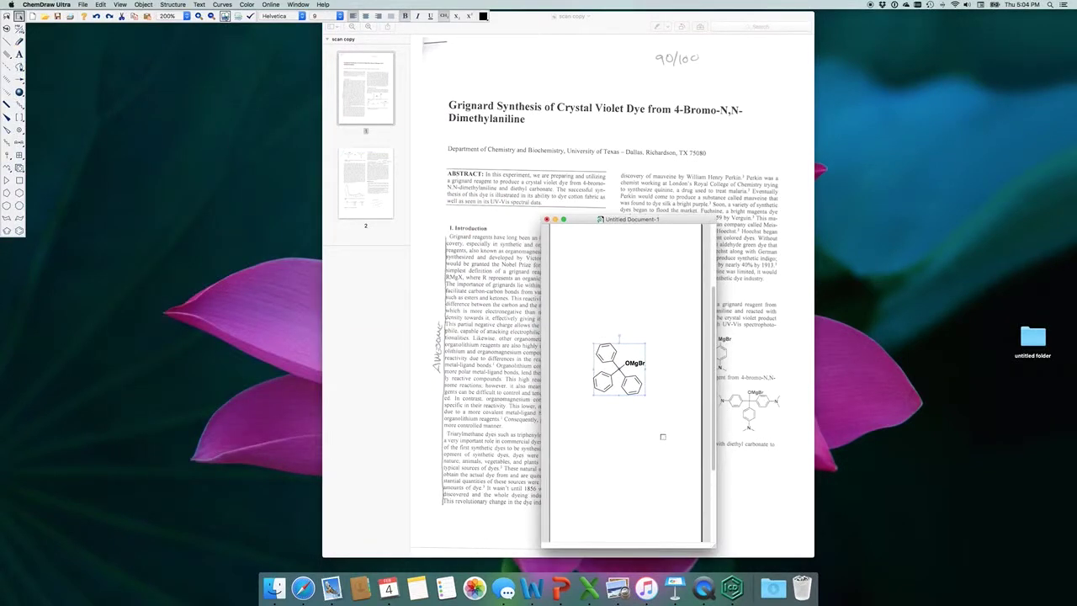
pyautogui.press('Escape')
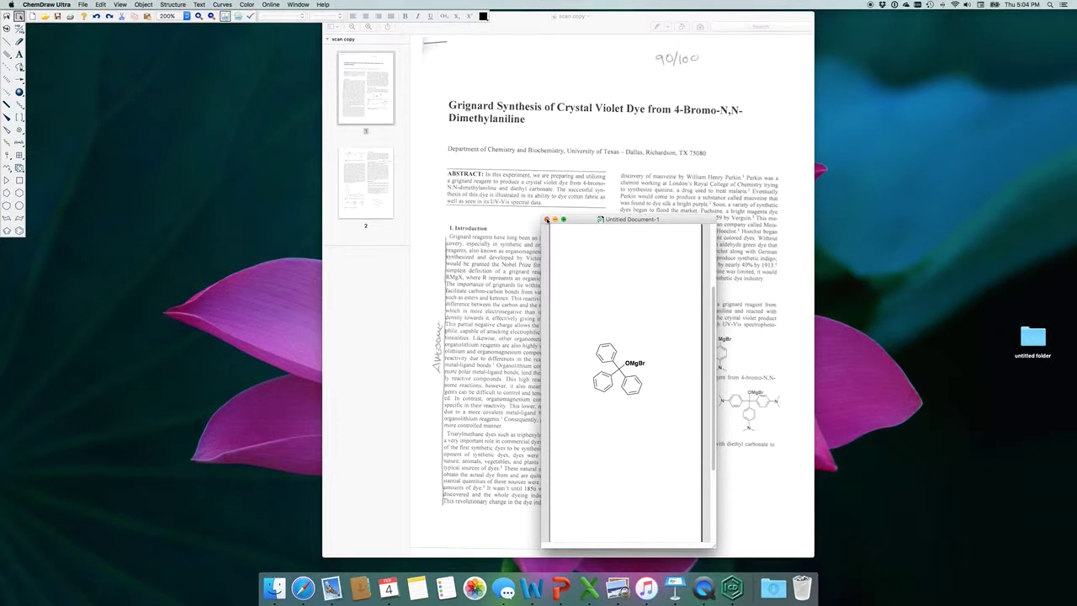
# - Close the untitled document without saving its changes and quit ChemDraw
pyautogui.click(547, 220)
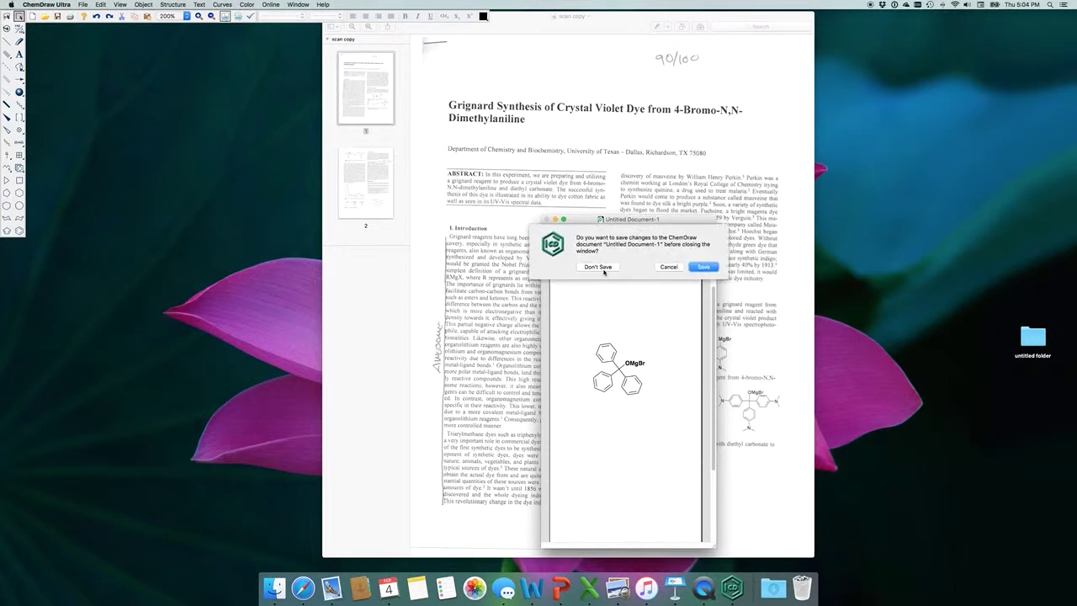
pyautogui.click(604, 269)
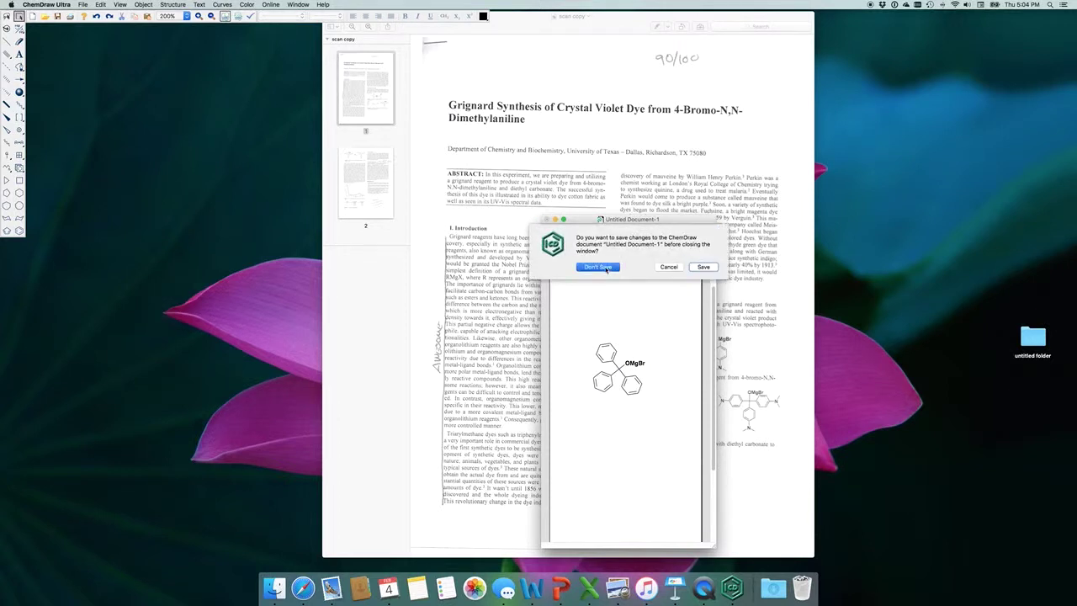
pyautogui.moveTo(606, 269); pyautogui.dragTo(605, 384)
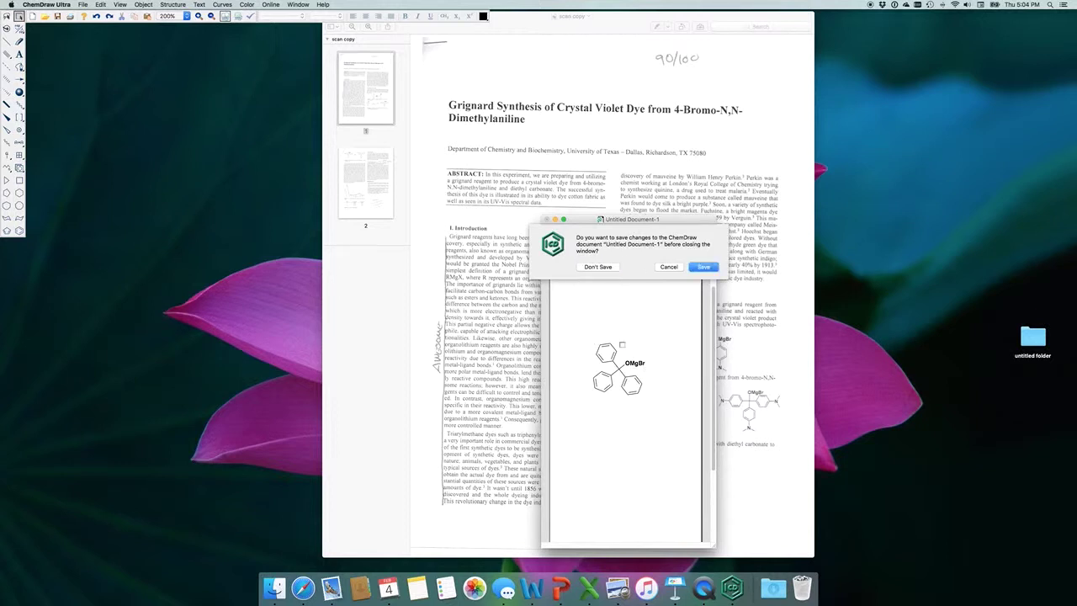
pyautogui.click(597, 267)
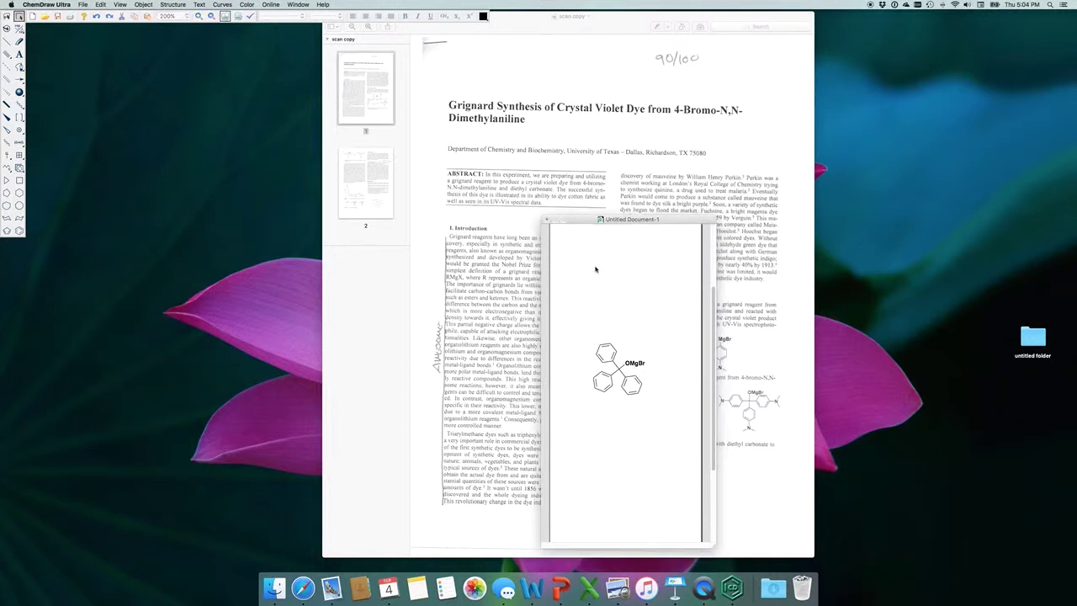
pyautogui.click(47, 4)
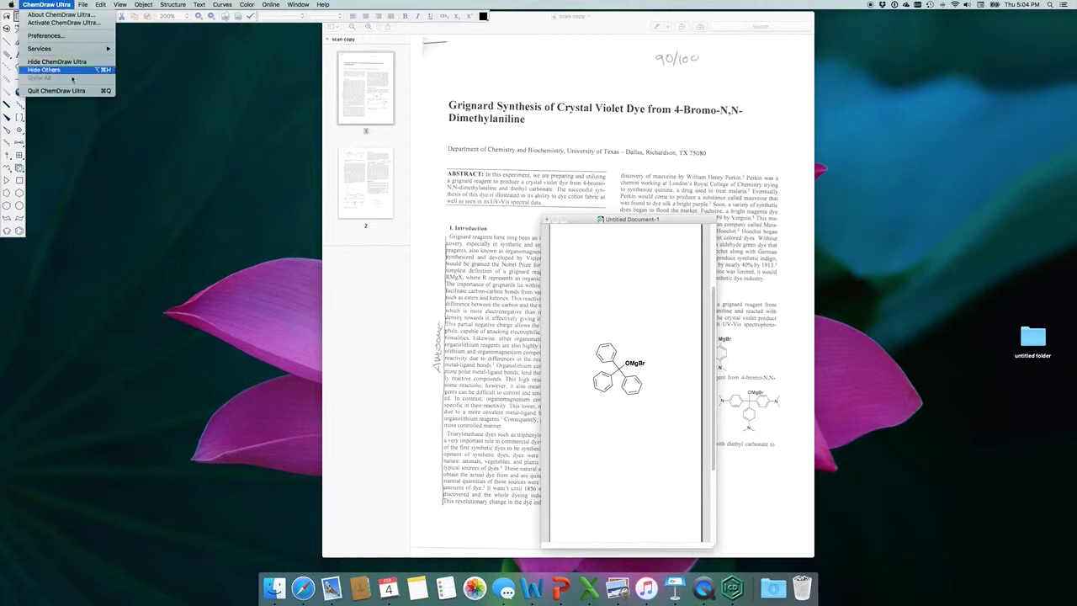
pyautogui.click(73, 91)
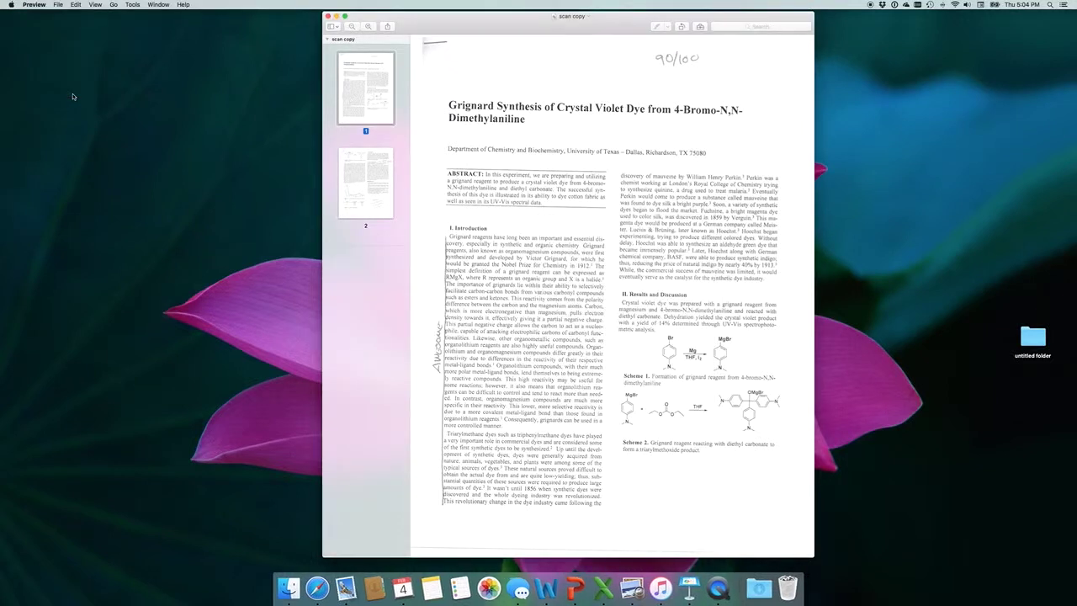
# - Relaunch ChemDraw through a system search for "chem"
pyautogui.press('super+space')
pyautogui.write('chem')
pyautogui.press('Return')
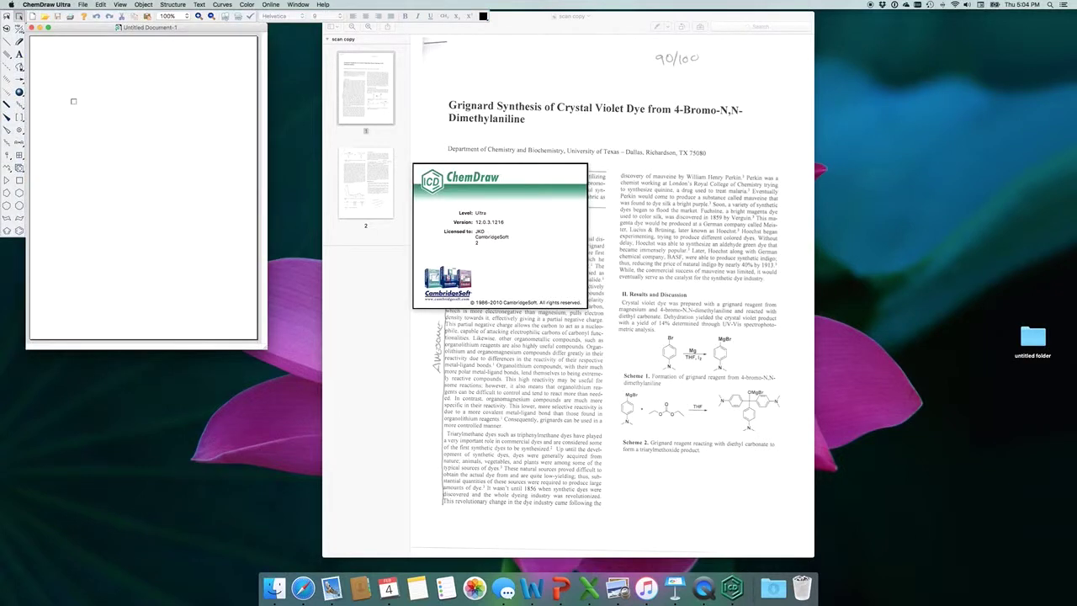
pyautogui.click(120, 5)
pyautogui.moveTo(137, 8)
pyautogui.moveTo(155, 24)
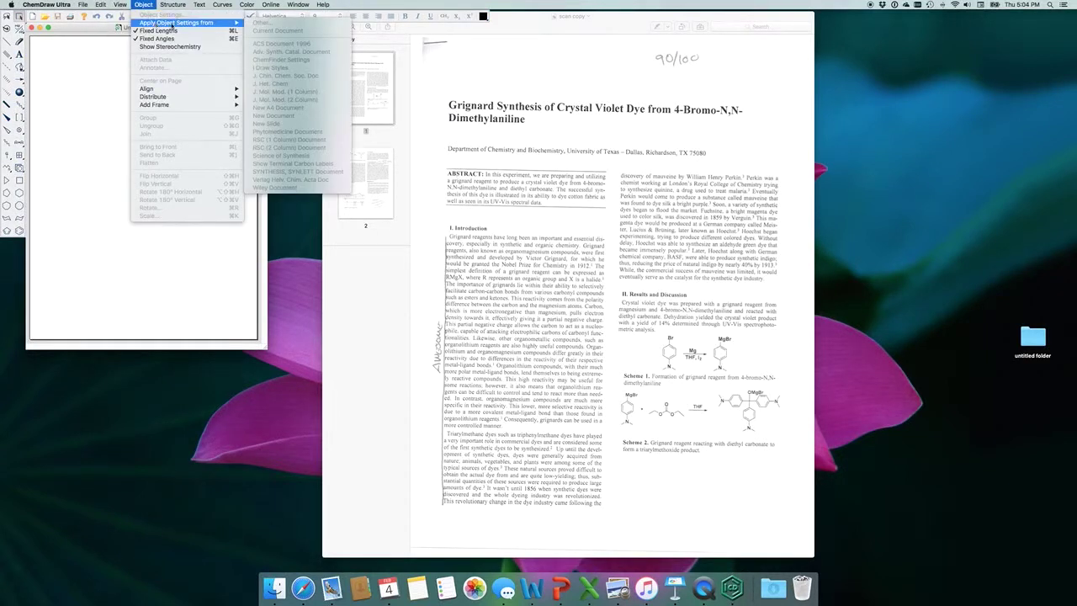
pyautogui.click(64, 66)
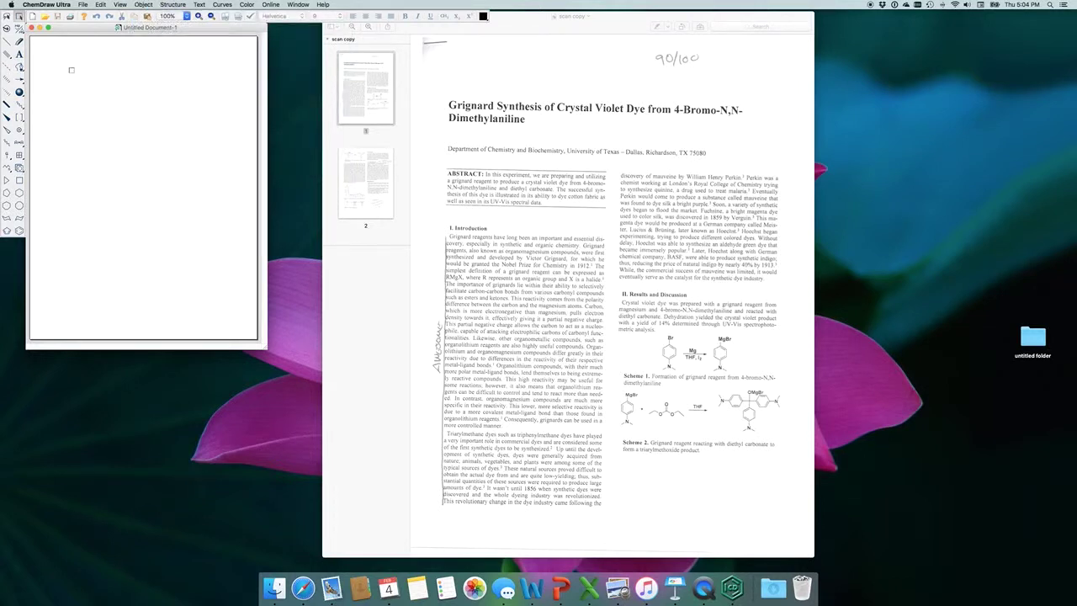
pyautogui.click(143, 4)
pyautogui.moveTo(160, 22)
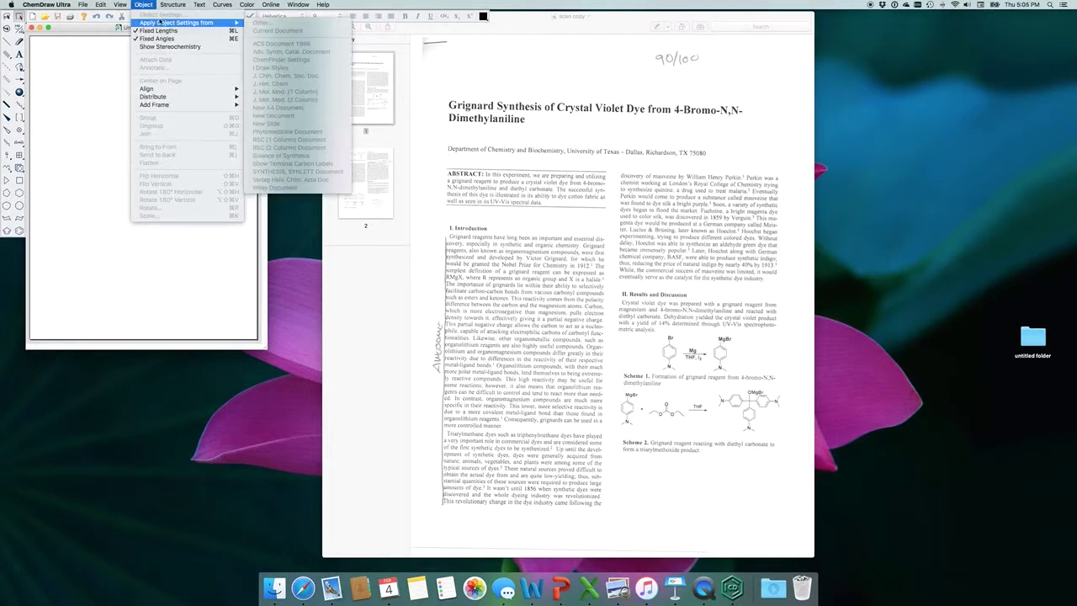
pyautogui.click(81, 73)
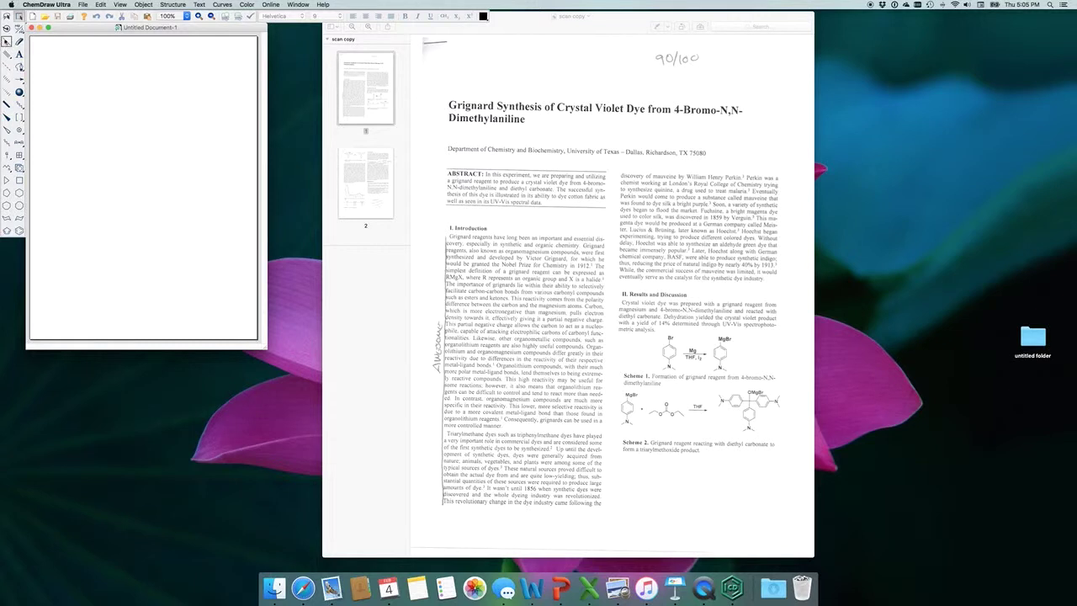
# - Create a new blank document, draw a single bond in its upper part, and select the bond
pyautogui.click(31, 16)
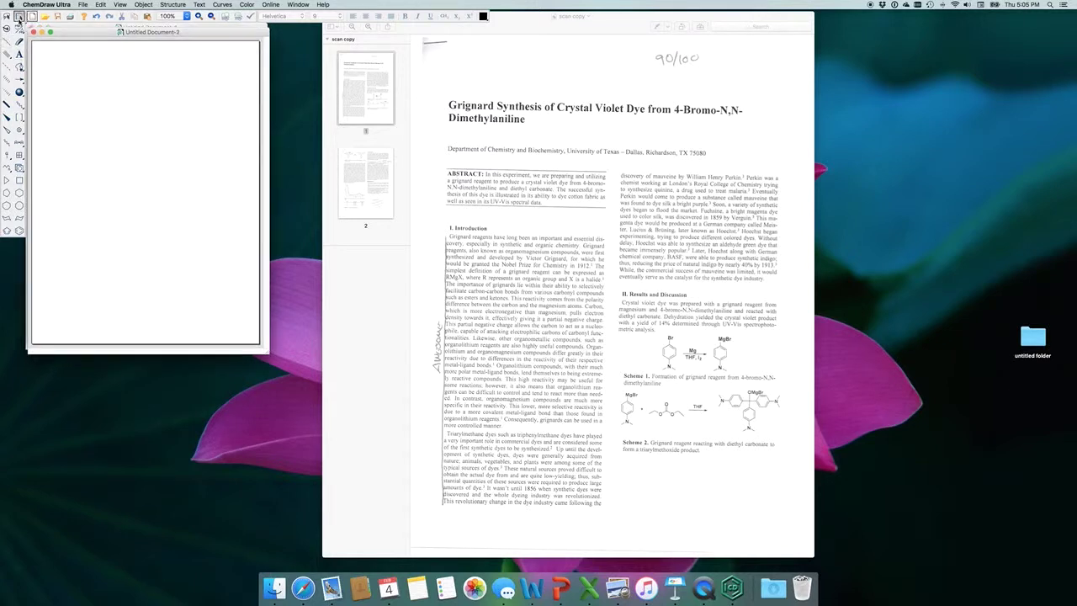
pyautogui.click(7, 41)
pyautogui.click(110, 120)
pyautogui.click(19, 16)
# - Apply the RSC (1 Column) Document object settings to the selected bond and set them as the new document's defaults
pyautogui.click(143, 4)
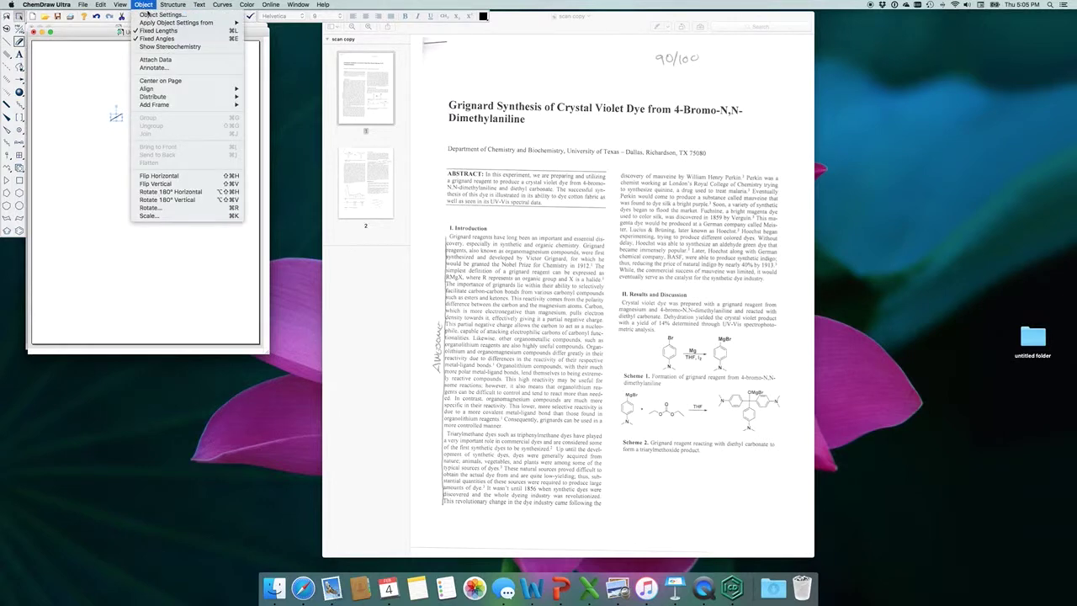
pyautogui.moveTo(210, 22)
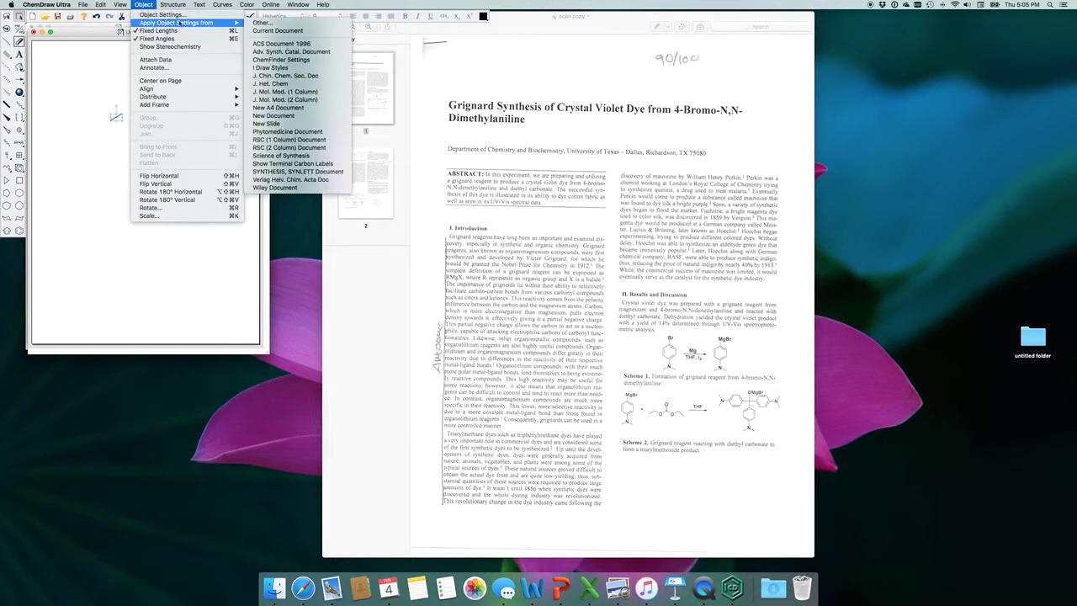
pyautogui.click(329, 139)
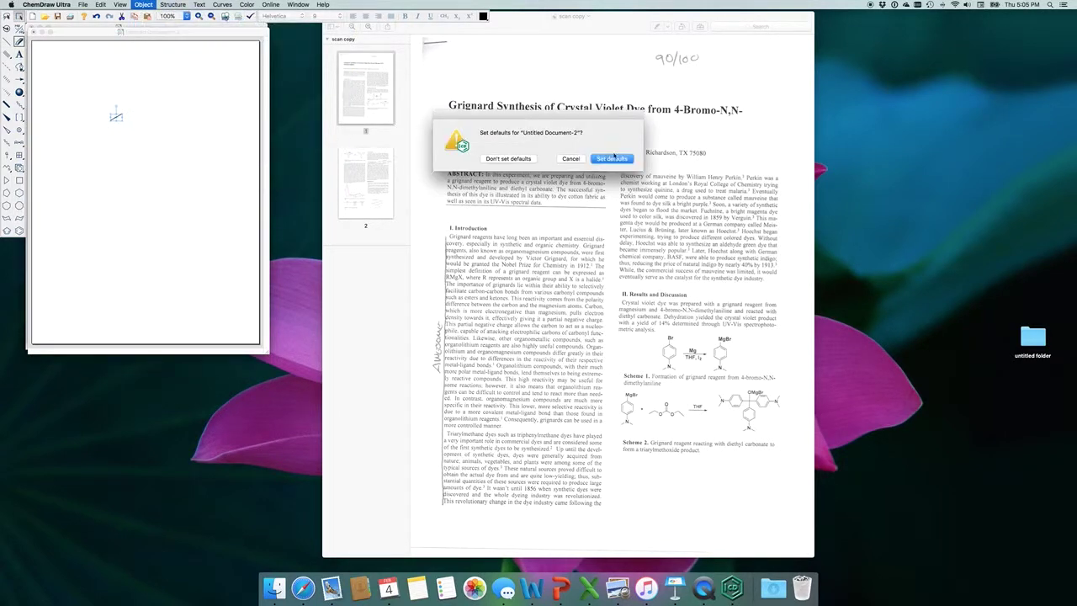
pyautogui.click(612, 158)
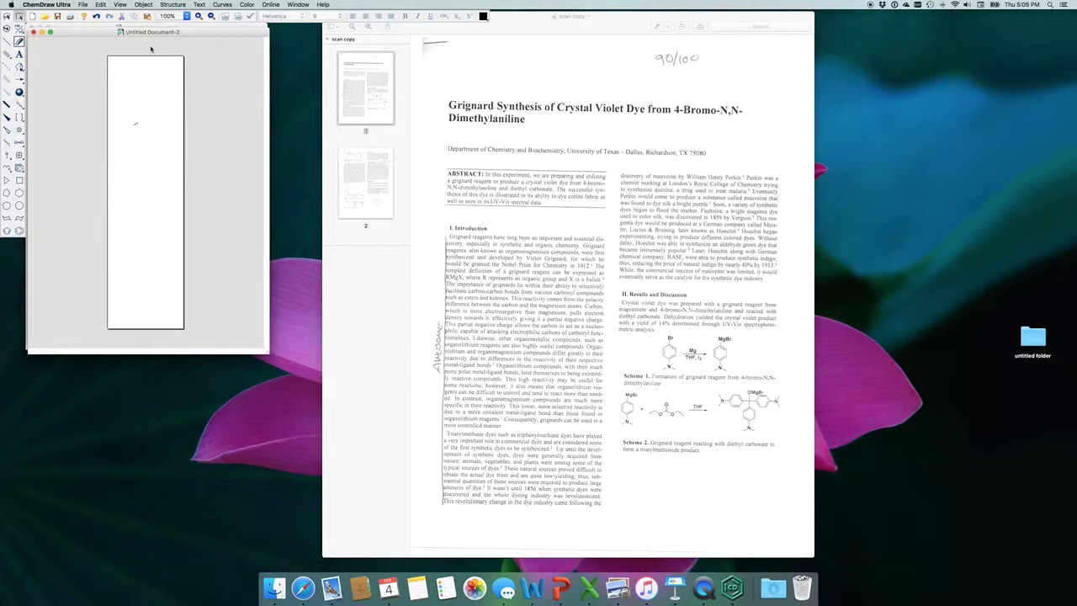
# - Select the single bond on the narrow page and delete it
pyautogui.click(19, 29)
pyautogui.moveTo(133, 115); pyautogui.dragTo(160, 170)
pyautogui.press('Delete')
# - Draw a benzene ring with an OH group on top on the narrow page and magnify the document to 400%
pyautogui.click(19, 231)
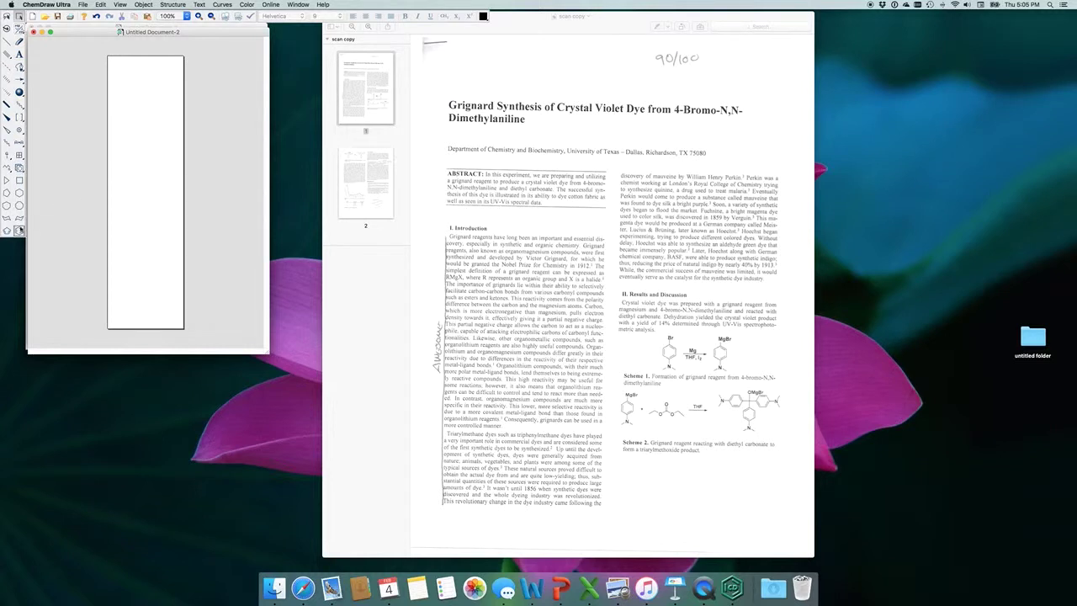
pyautogui.click(117, 156)
pyautogui.click(18, 40)
pyautogui.click(199, 16)
pyautogui.click(199, 16)
pyautogui.click(198, 16)
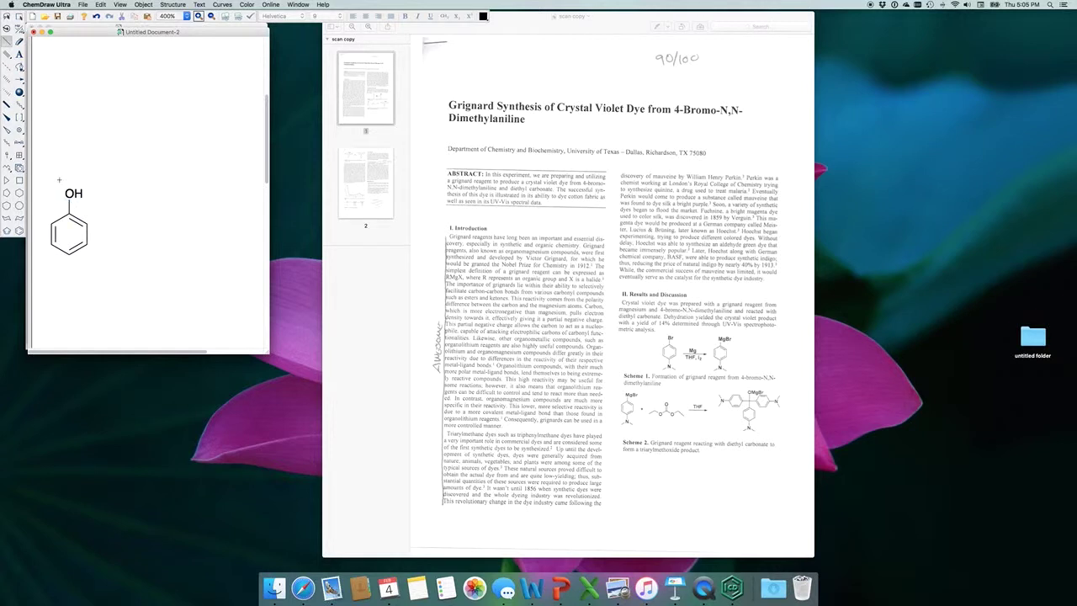
# - Move the Untitled Document-2 window clear of Untitled Document-1 and draw a matching benzene ring with an OH group in Untitled Document-1
pyautogui.moveTo(152, 32); pyautogui.dragTo(425, 43)
pyautogui.click(140, 228)
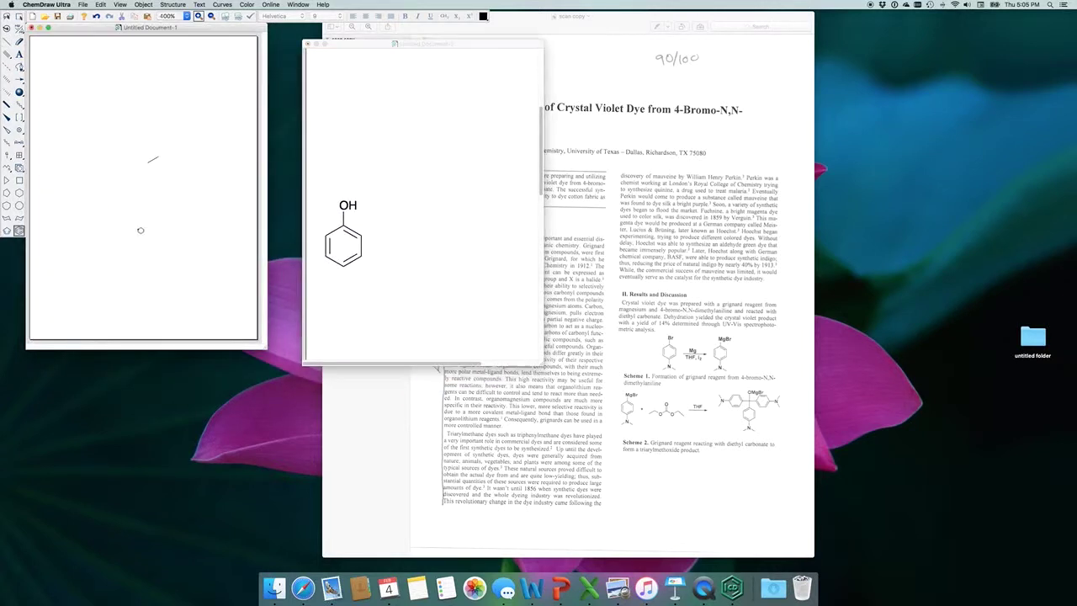
pyautogui.click(106, 231)
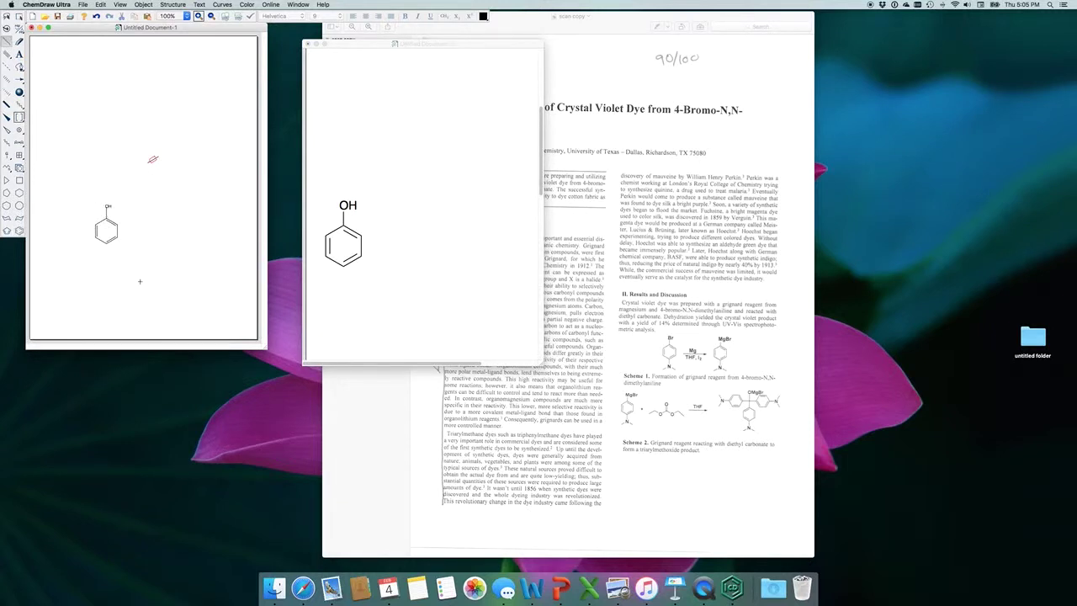
# - Magnify Untitled Document-1 to 150% and place the Untitled Document-2 window right beside it
pyautogui.click(198, 16)
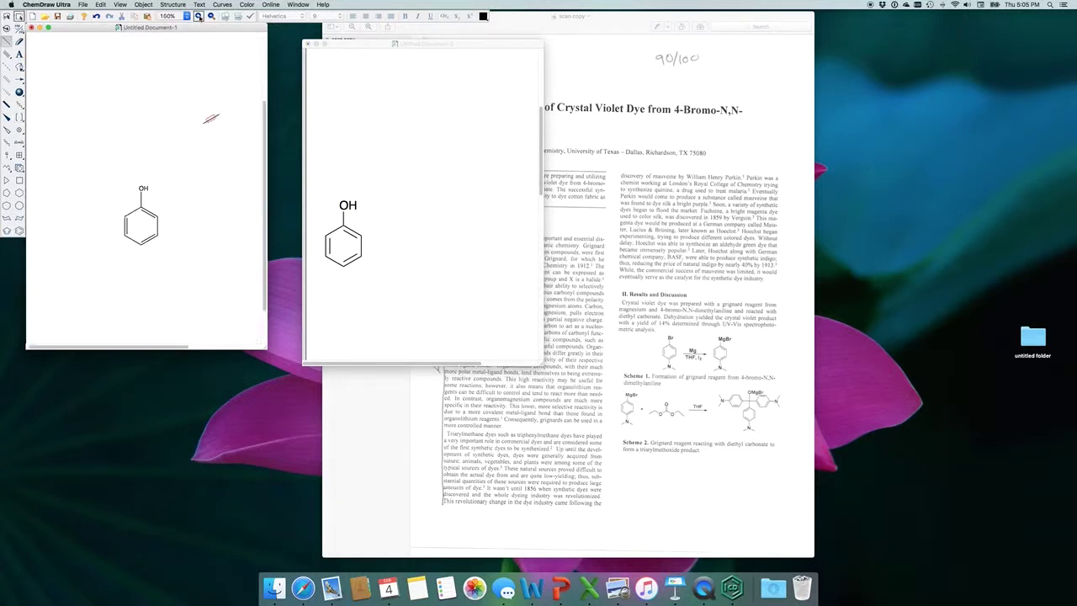
pyautogui.click(199, 16)
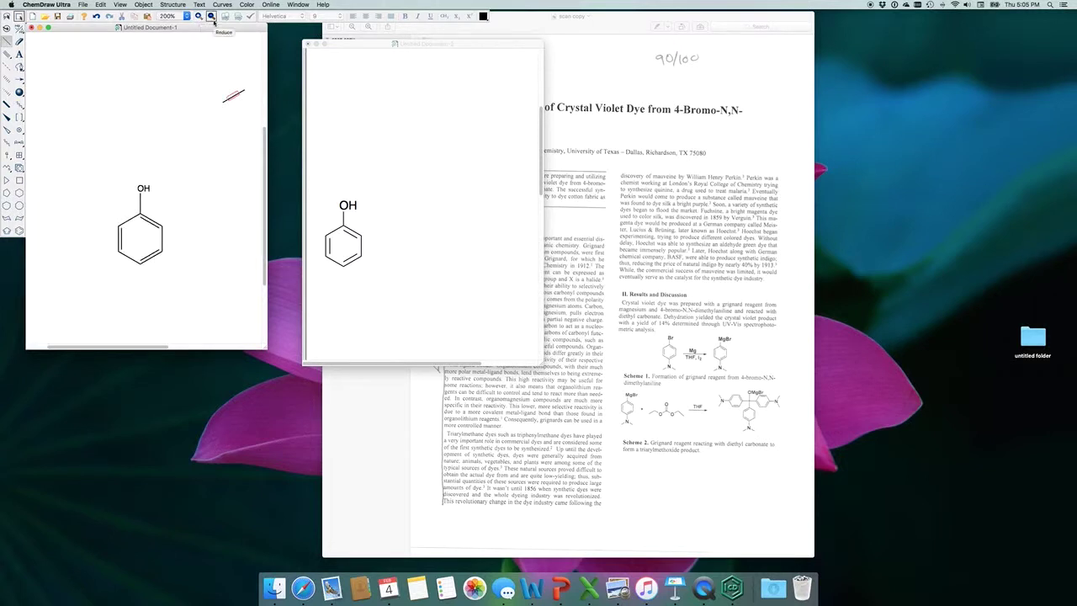
pyautogui.click(212, 17)
pyautogui.moveTo(345, 43); pyautogui.dragTo(308, 44)
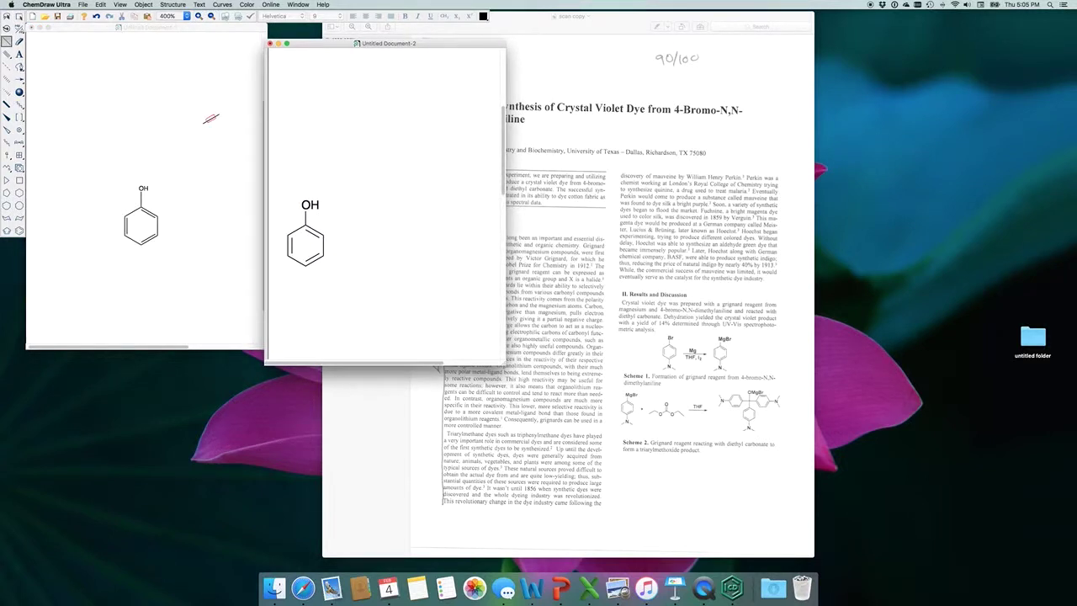
# - Delete the stray bond in Untitled Document-1 and move the Untitled Document-2 window closer to the other phenol for comparison
pyautogui.click(20, 16)
pyautogui.click(201, 119)
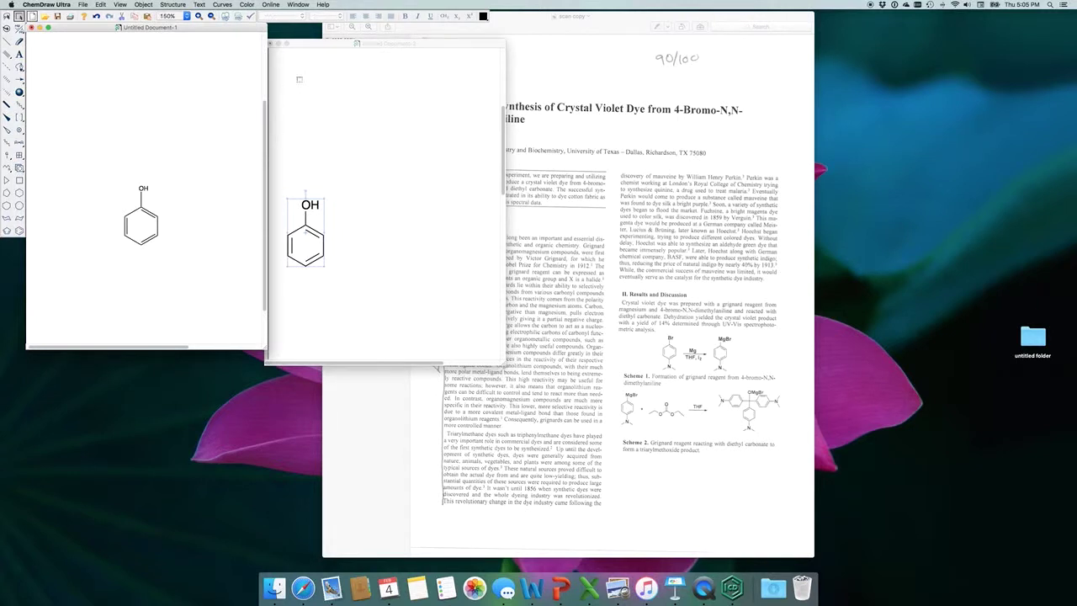
pyautogui.moveTo(309, 48); pyautogui.dragTo(274, 37)
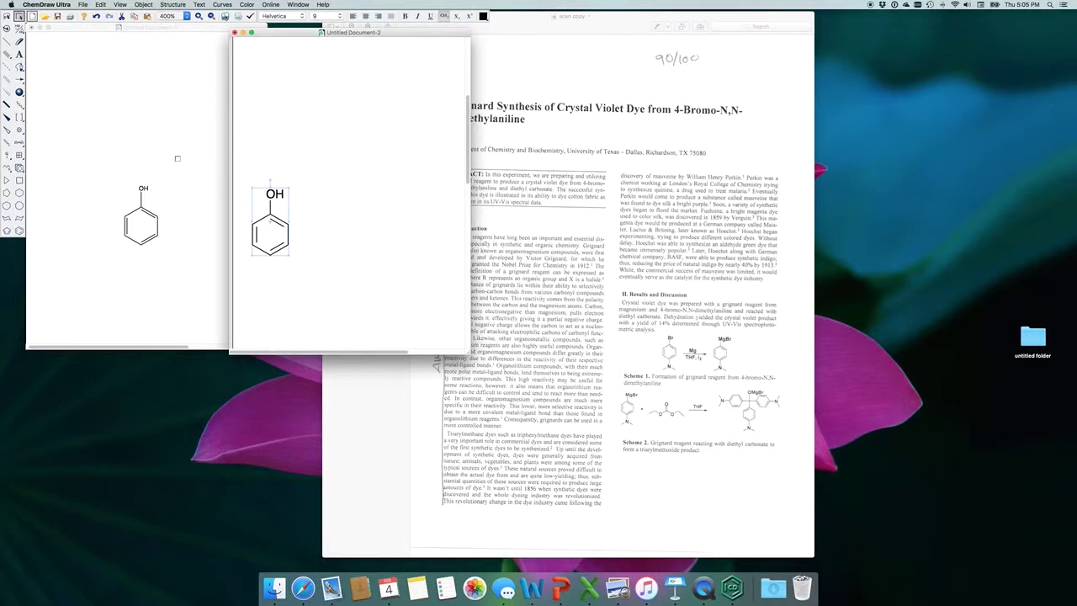